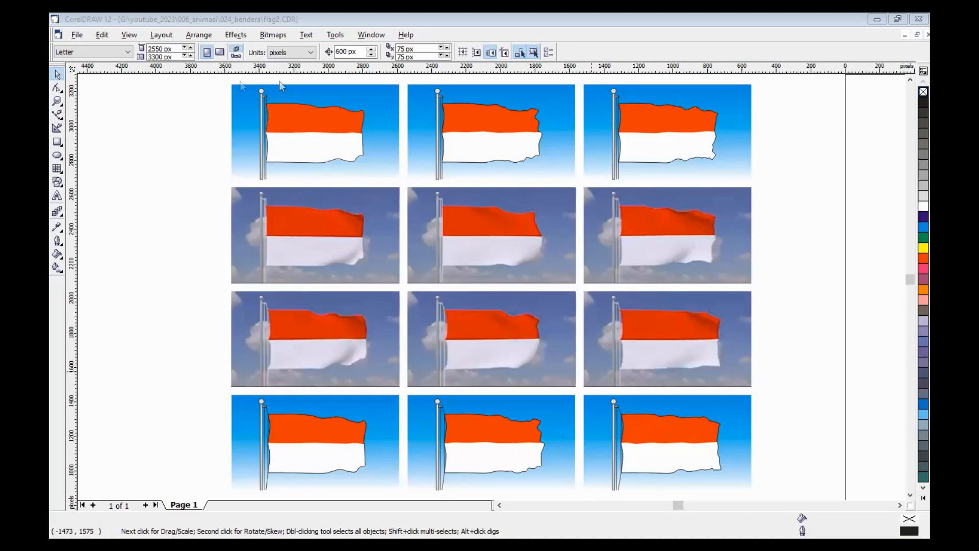
- Examine the first flag drawing, the available curve-drawing tools and the gradient sky rectangle behind the flag
left_click(213, 99)
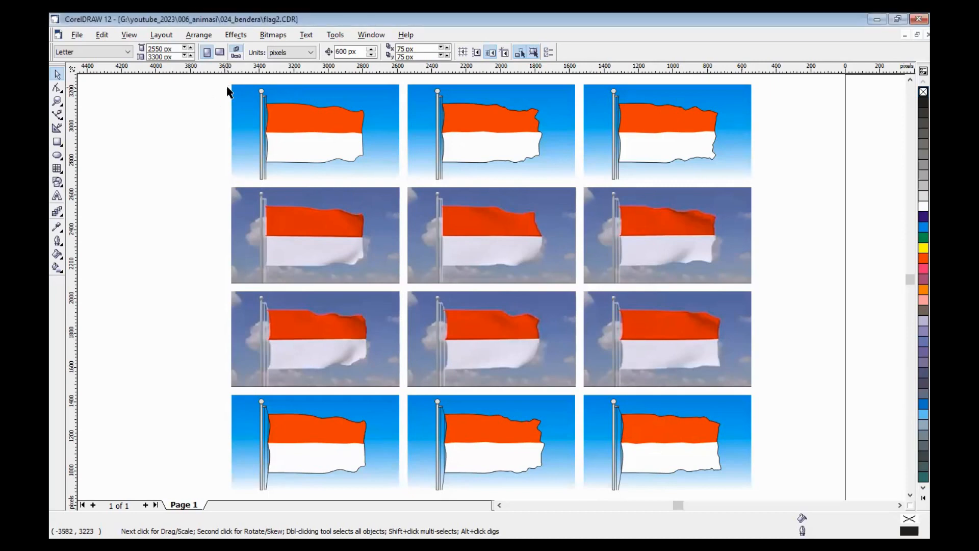
key("F2")
left_click_drag(224, 80, 421, 192)
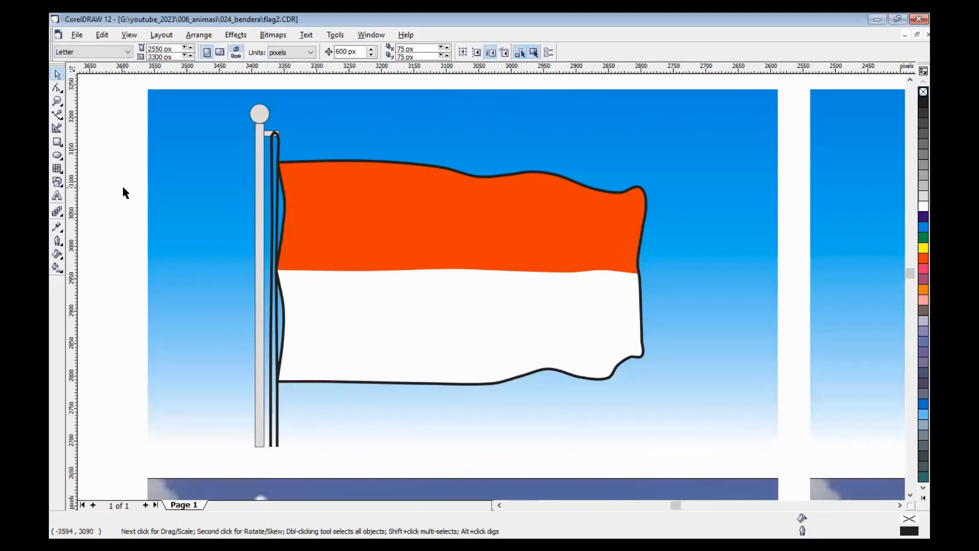
left_click(58, 120)
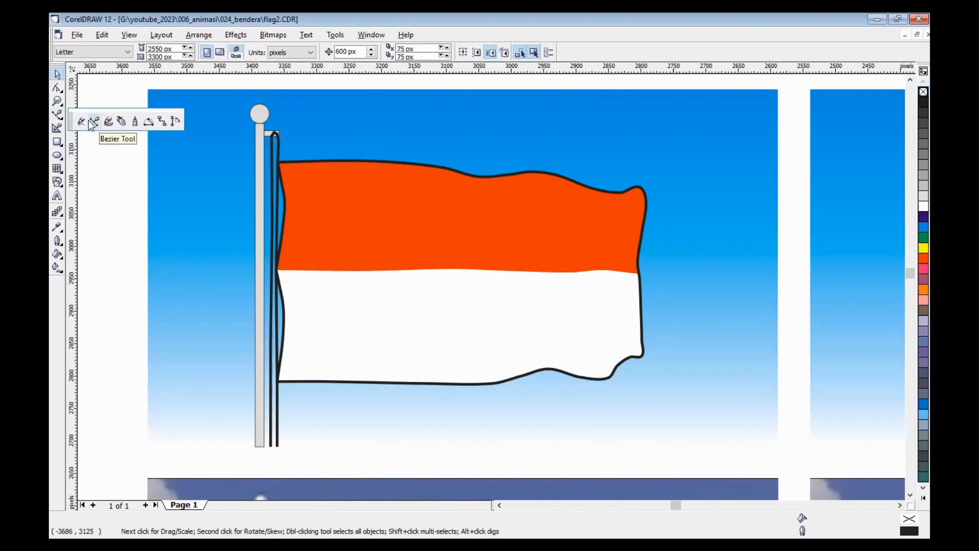
left_click(57, 88)
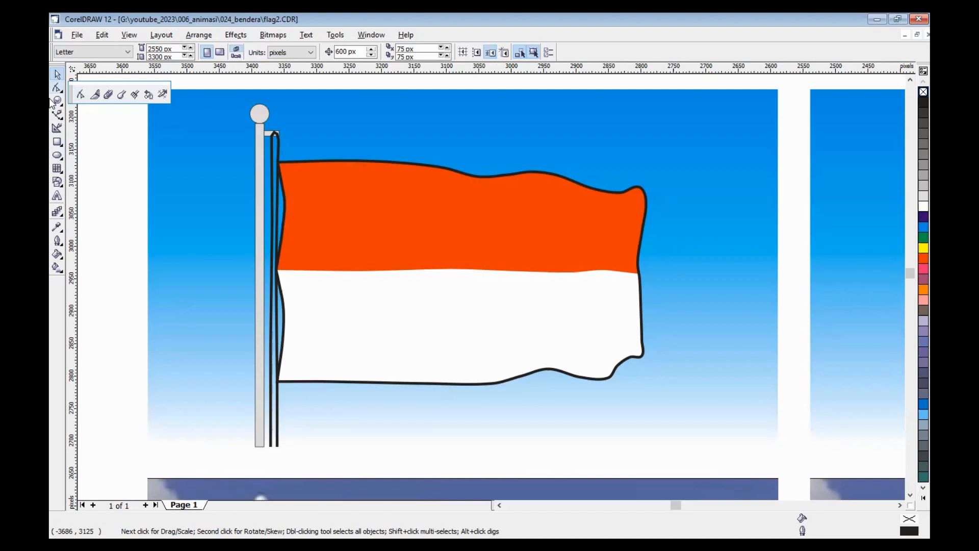
left_click(172, 209)
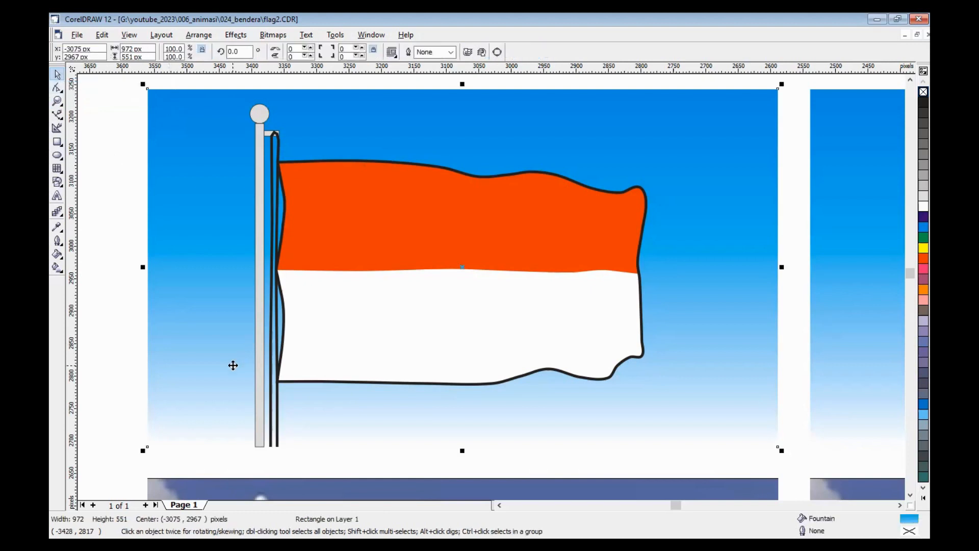
key("F4")
left_click(179, 268)
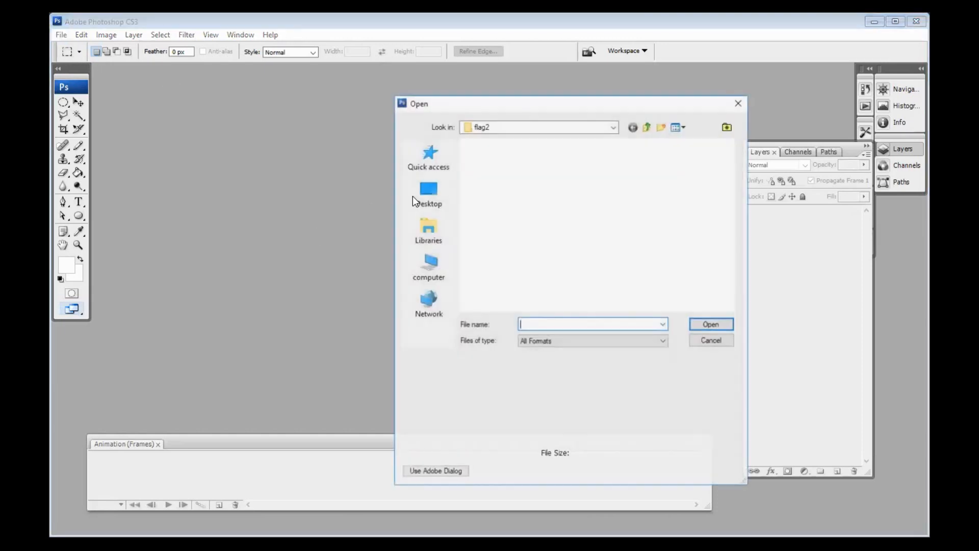
- Open image 001 from the tiru_jadi folder in 024_bendera and enlarge its window to show the whole canvas
left_click(520, 131)
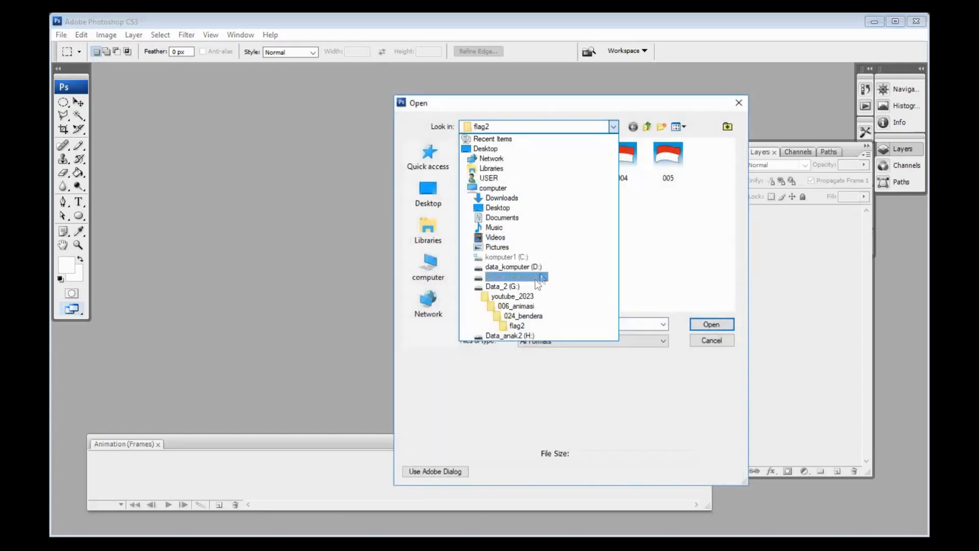
left_click(523, 316)
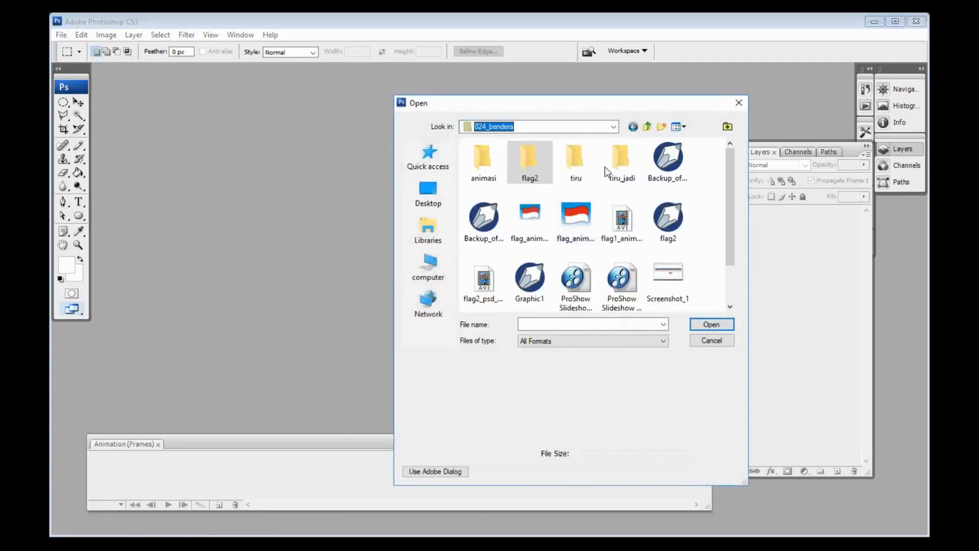
double_click(622, 153)
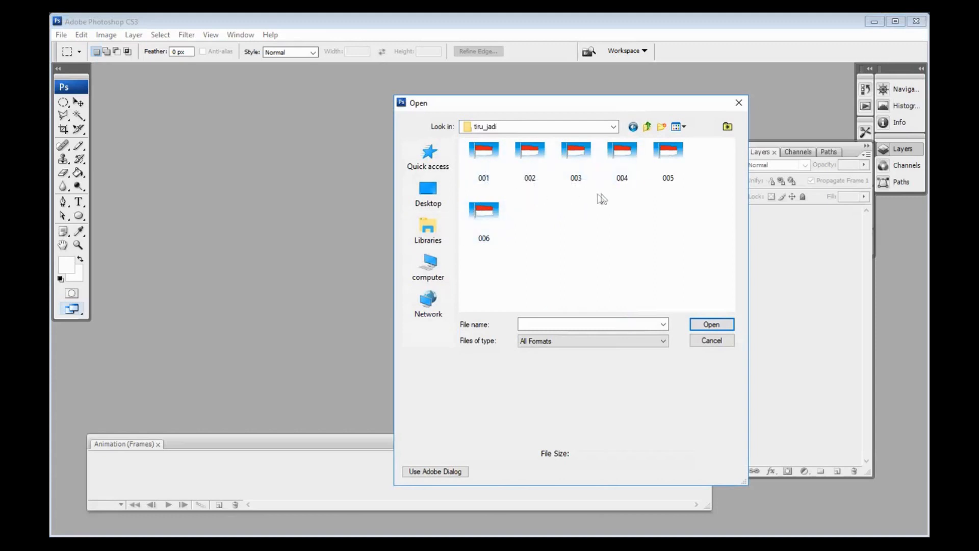
left_click(483, 161)
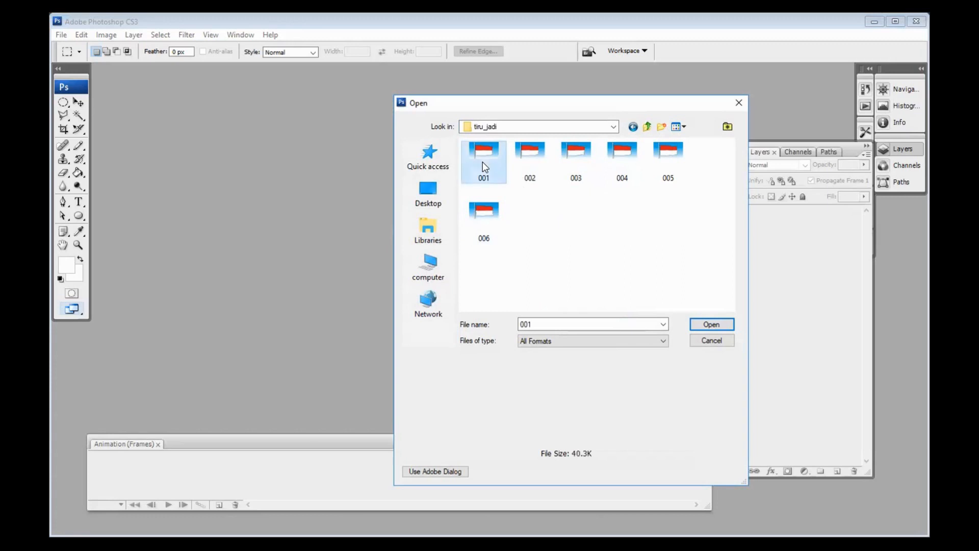
left_click(722, 324)
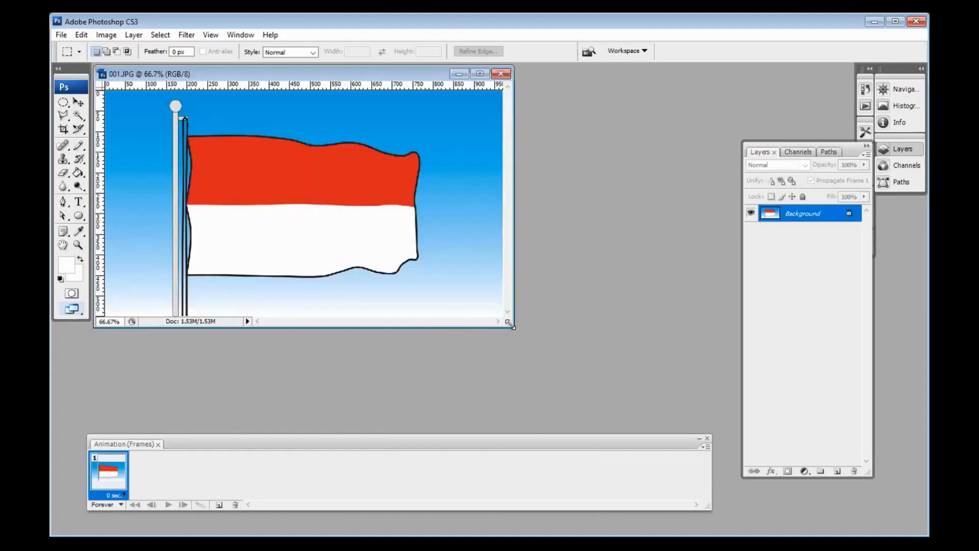
left_click_drag(509, 323, 556, 369)
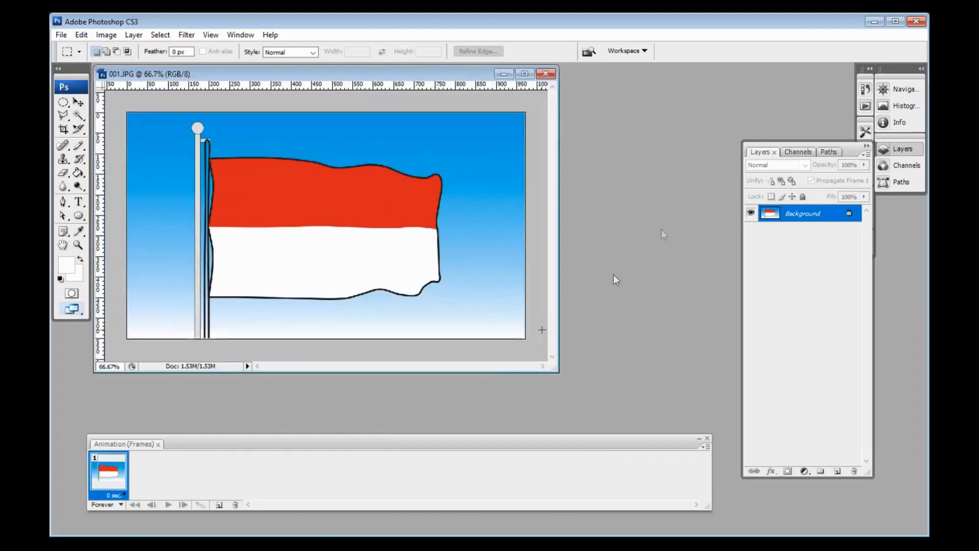
- Convert the Background of image 001 into a regular layer named 1
double_click(805, 216)
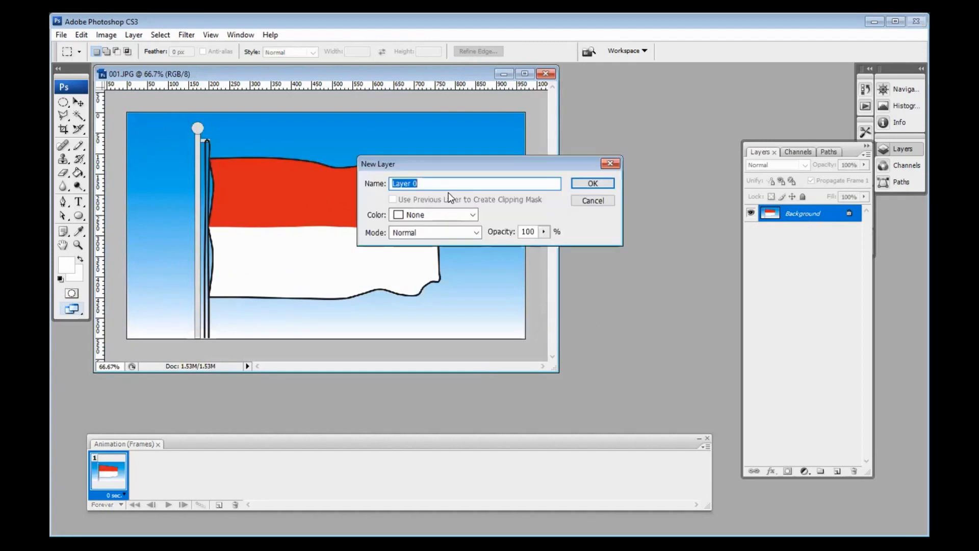
type("1")
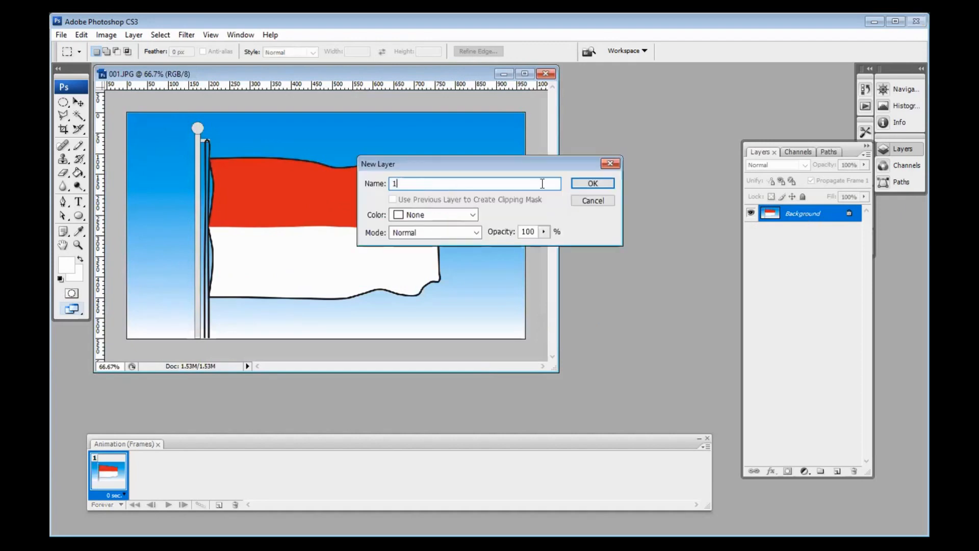
left_click(583, 182)
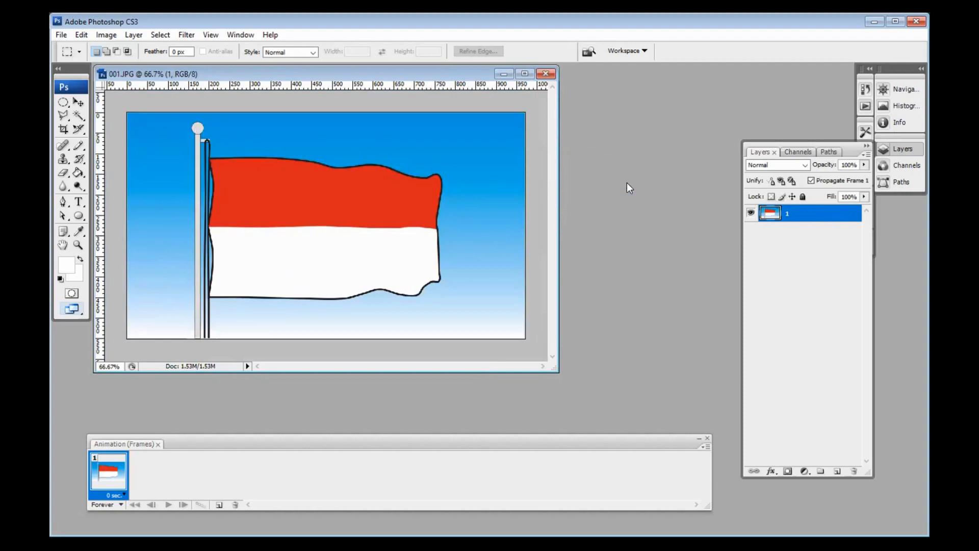
- Open image 002 from the tiru_jadi folder and convert its Background into a layer named 2
key("ctrl+o")
left_click(530, 153)
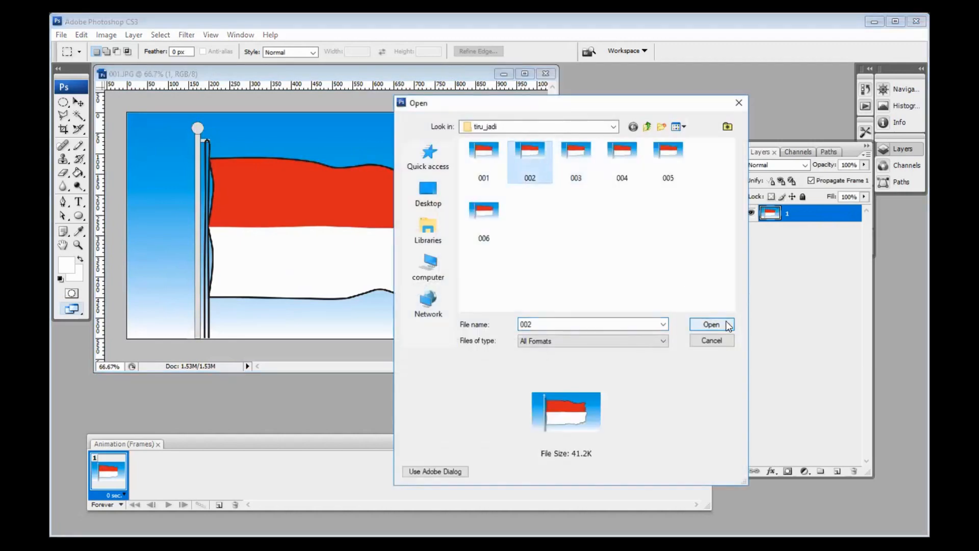
left_click(728, 326)
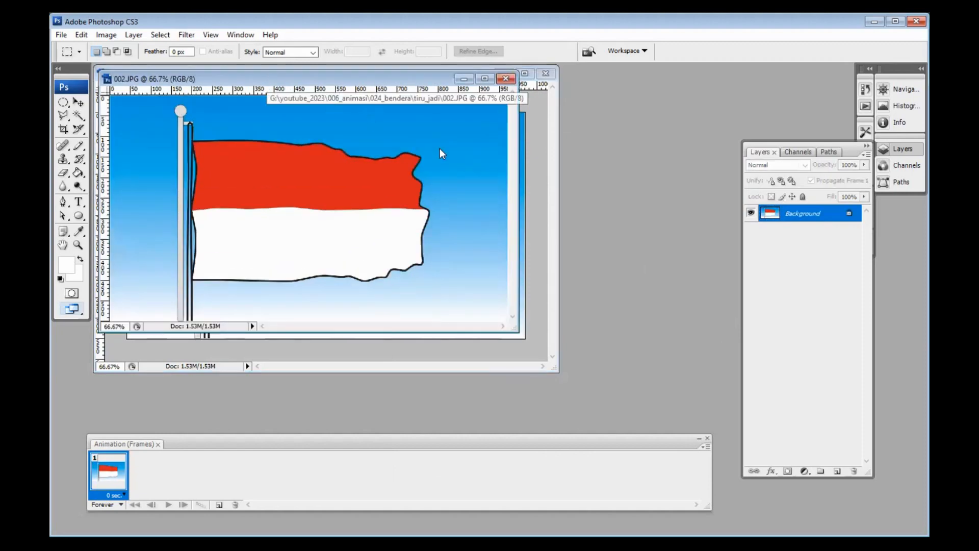
double_click(798, 214)
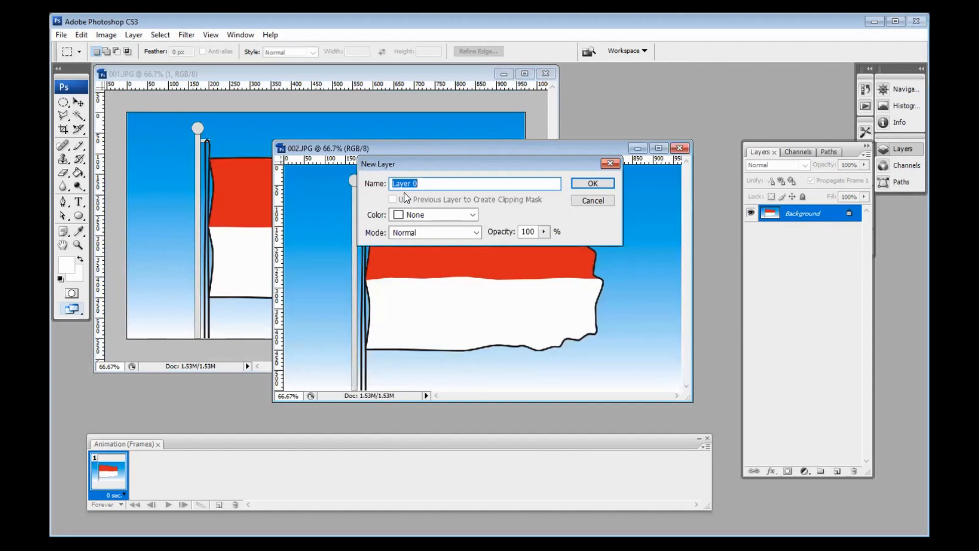
type("2")
left_click(593, 184)
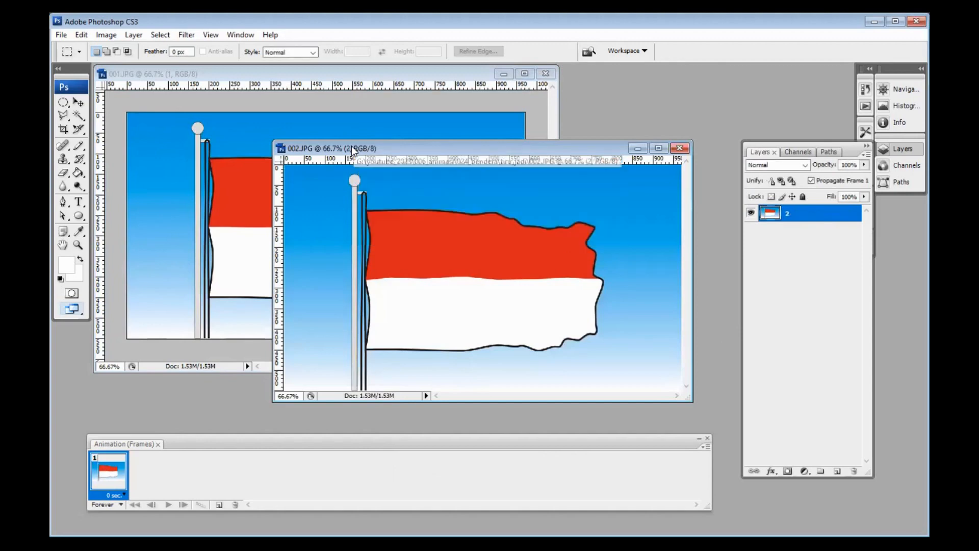
- Copy layer 2 into the 001 document with the Move tool, aligned with the flagpole, and close image 002
left_click_drag(455, 148, 588, 158)
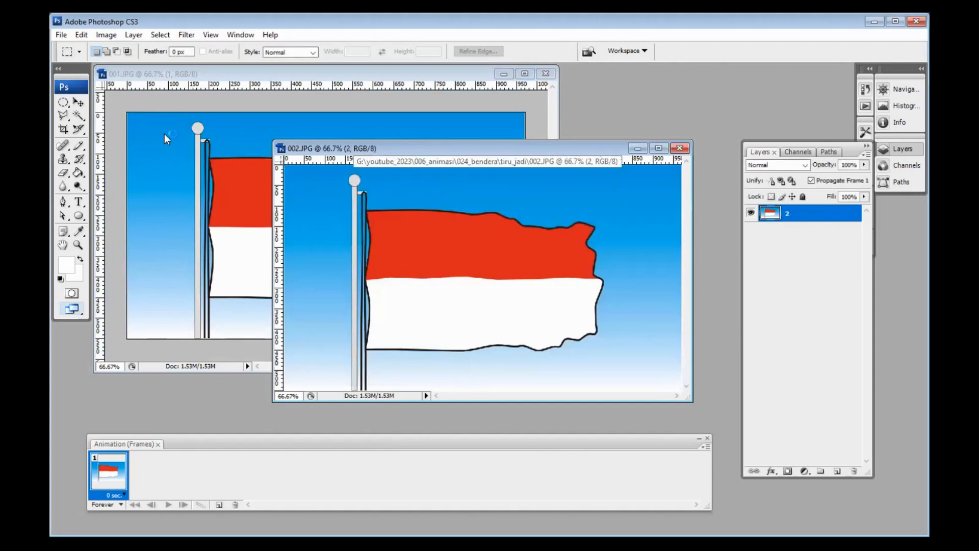
left_click(80, 103)
left_click_drag(544, 282, 258, 191)
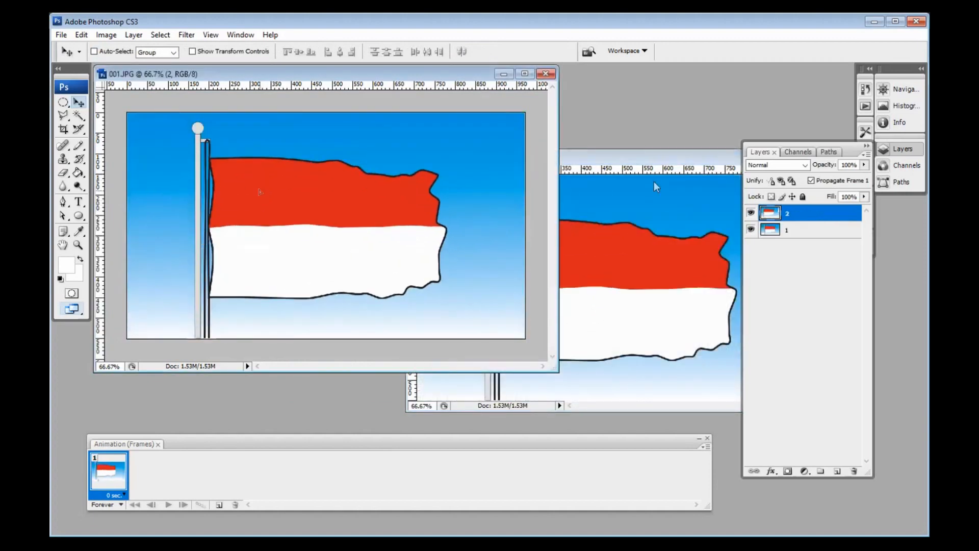
left_click(663, 158)
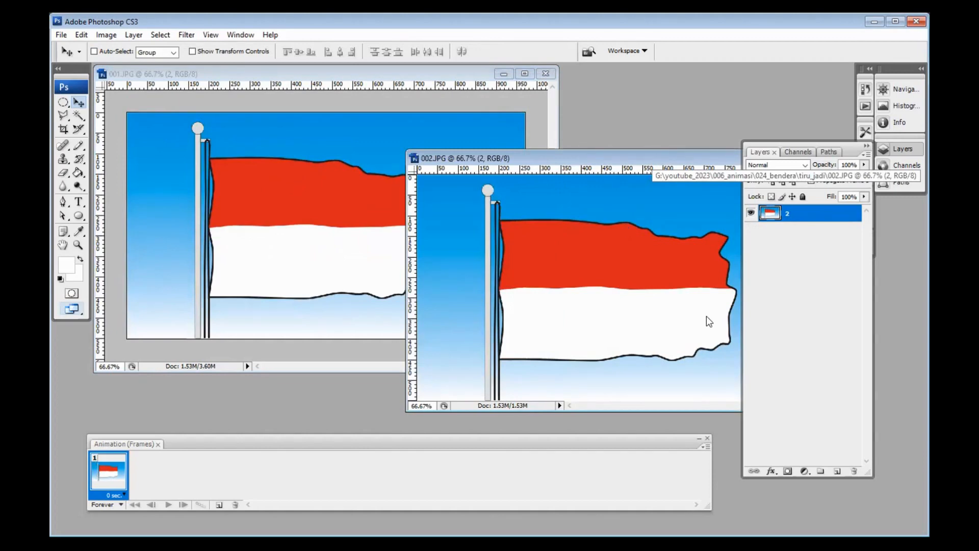
key("ctrl+w")
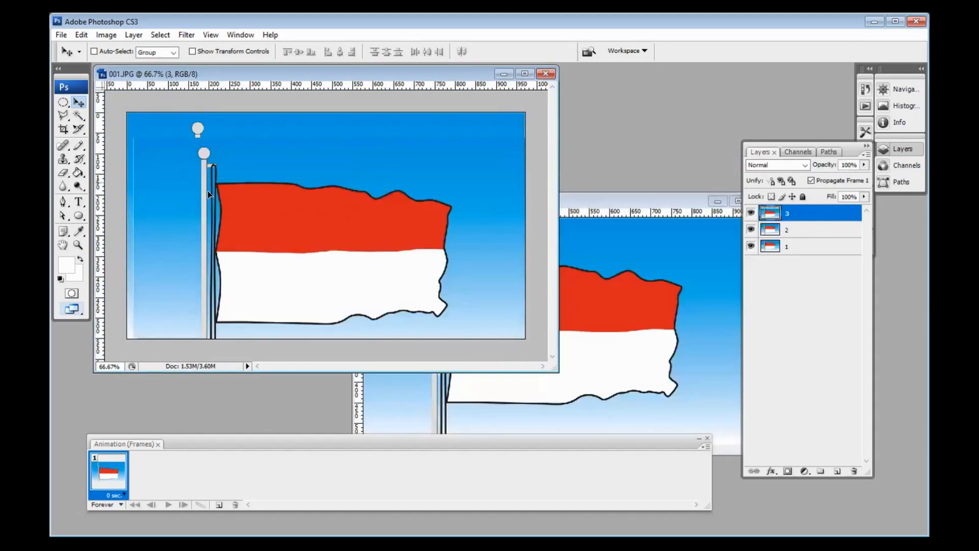
- Align layer 3 with the flagpole of the layers beneath it in the 001 document and close image 003
left_click_drag(207, 191, 206, 167)
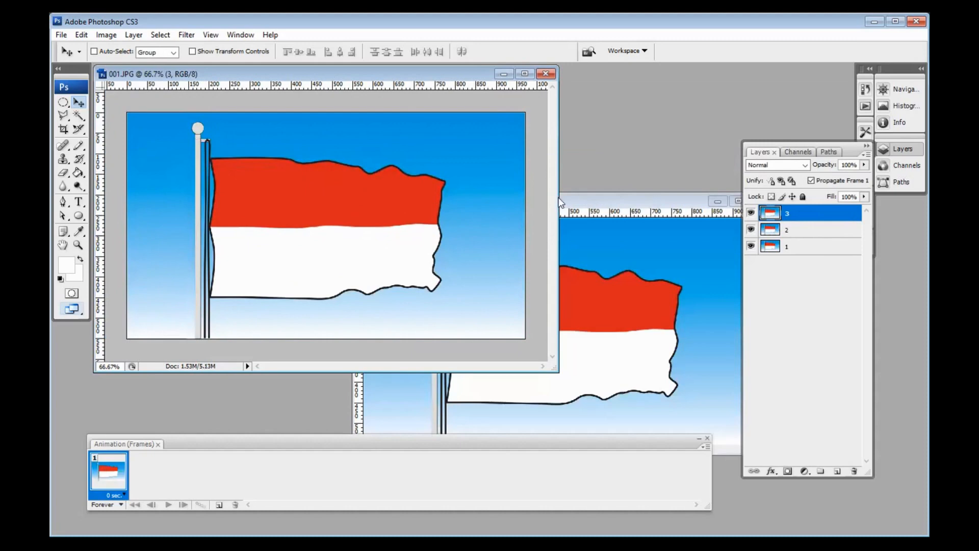
left_click(561, 203)
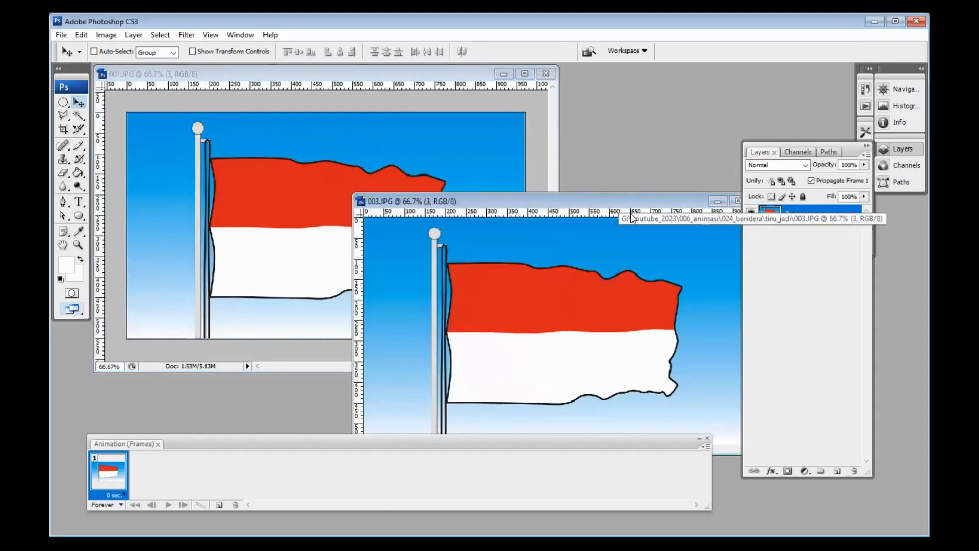
key("ctrl+w")
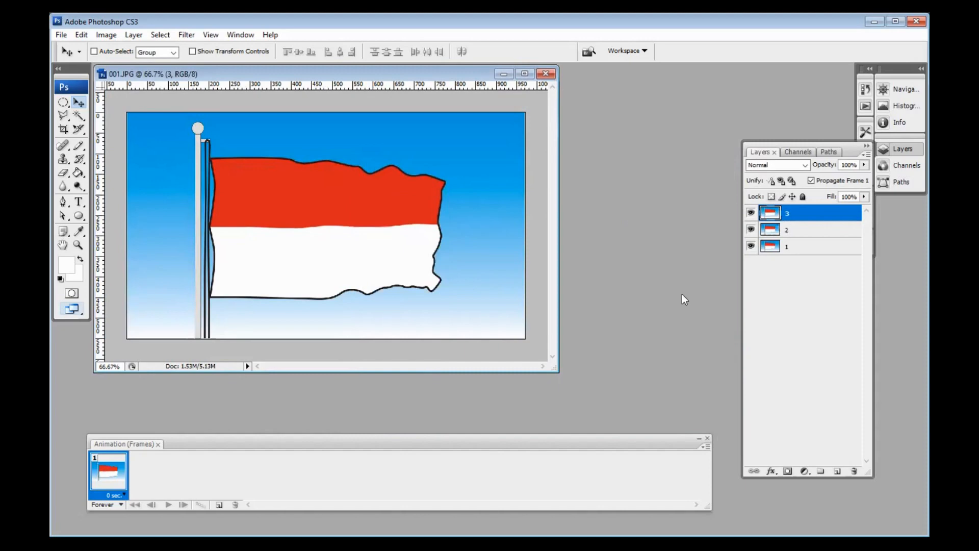
- Open image 004 from the tiru_jadi folder and convert its Background into a layer named 4
key("ctrl+o")
left_click(699, 324)
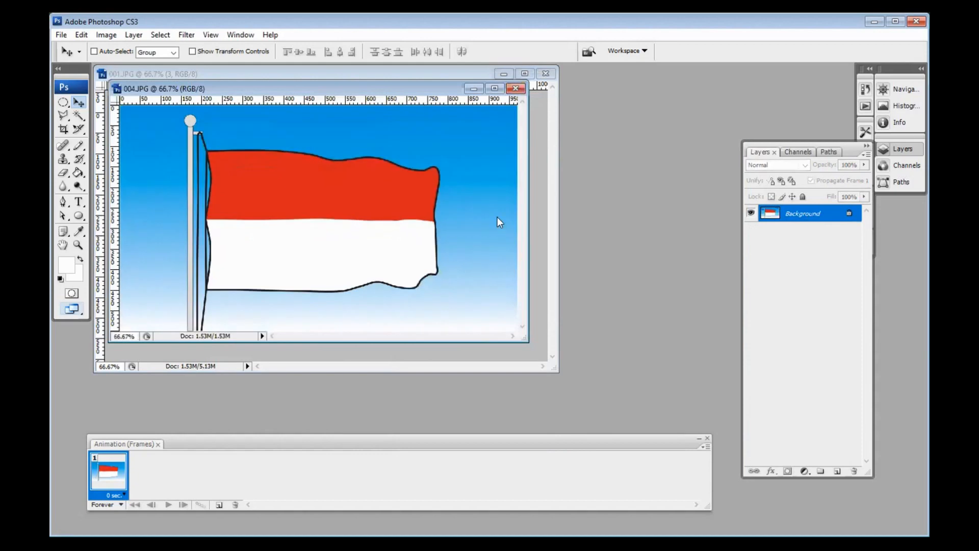
key("ctrl+shift+n")
type("4")
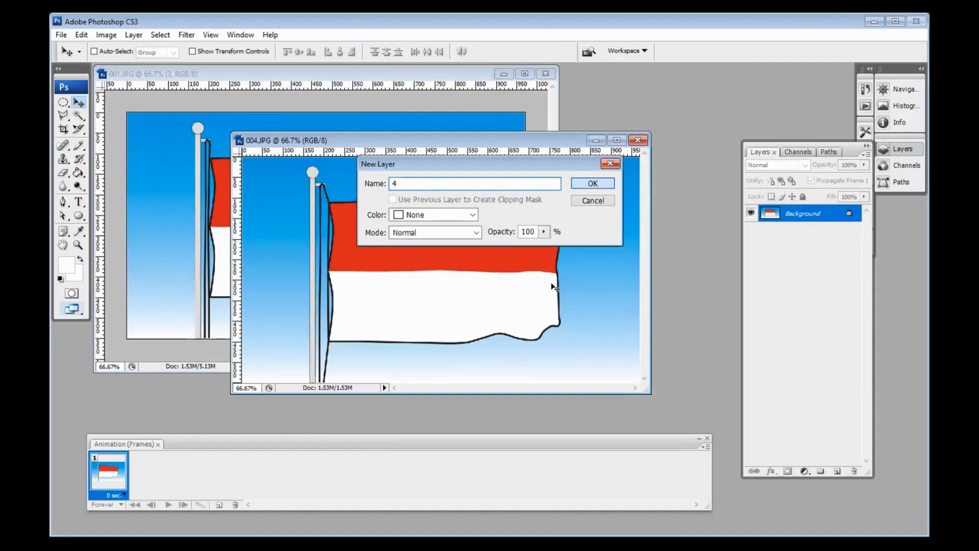
key("Return")
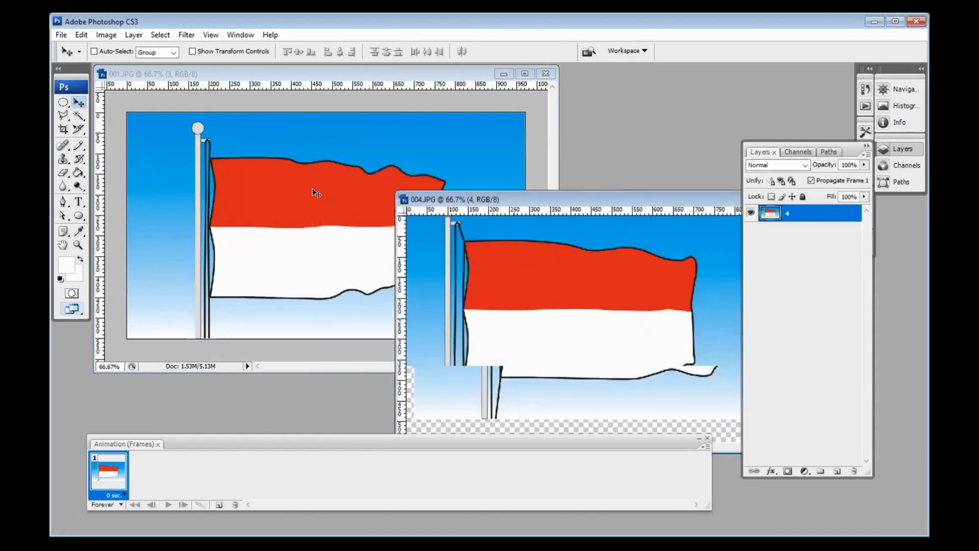
- Copy layer 4 into the 001 document, aligned with the existing flagpole, and close image 004
left_click_drag(313, 188, 271, 185)
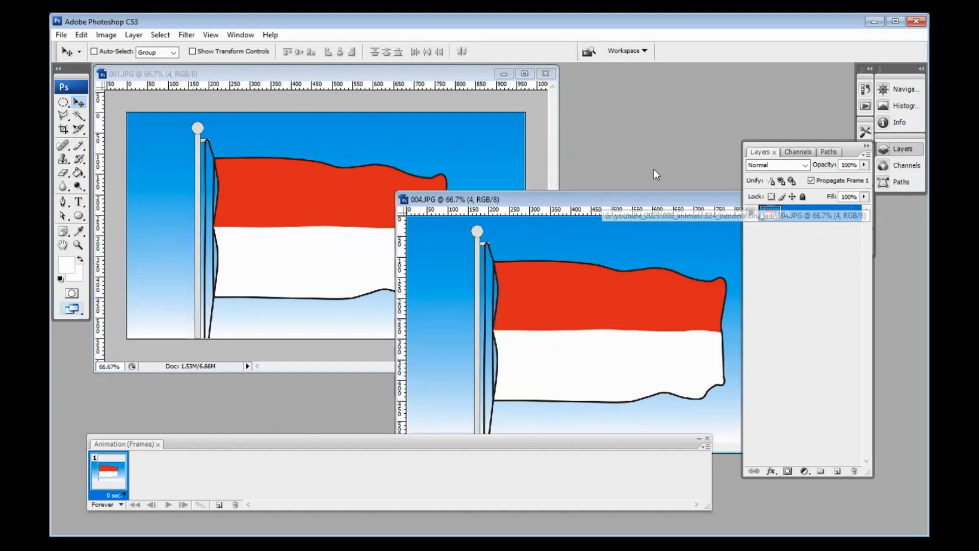
key("ctrl+w")
- Open image 005 from the tiru_jadi folder and convert its Background into a layer named 5
key("ctrl+o")
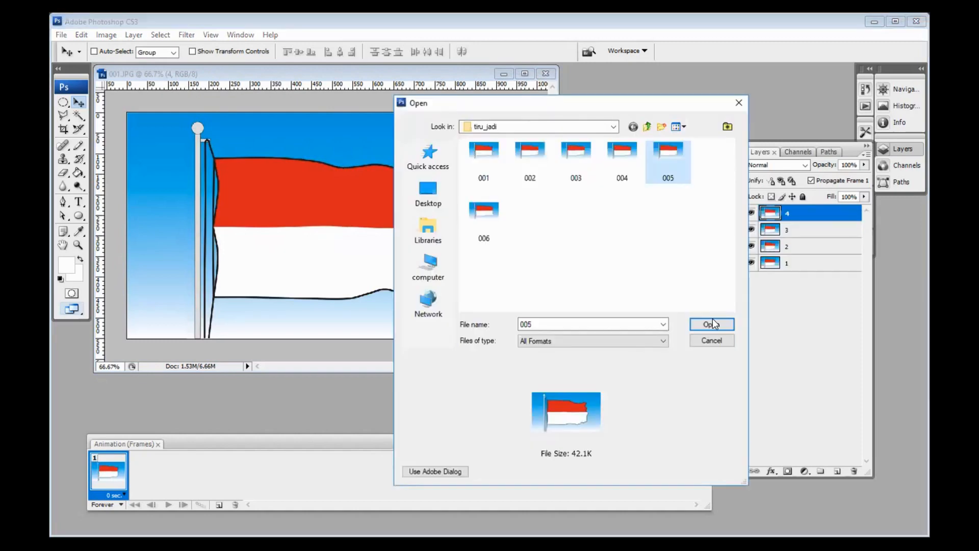
key("Return")
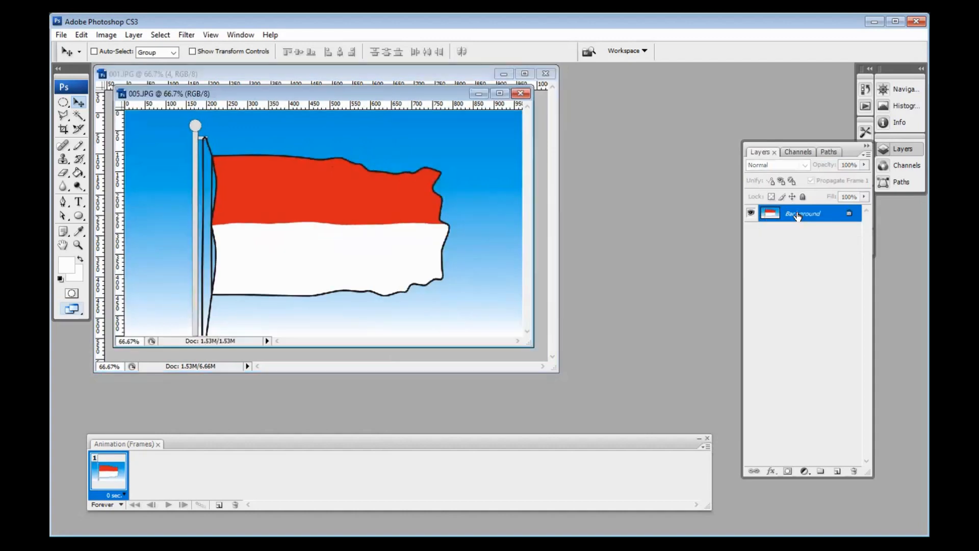
key("ctrl+shift+n")
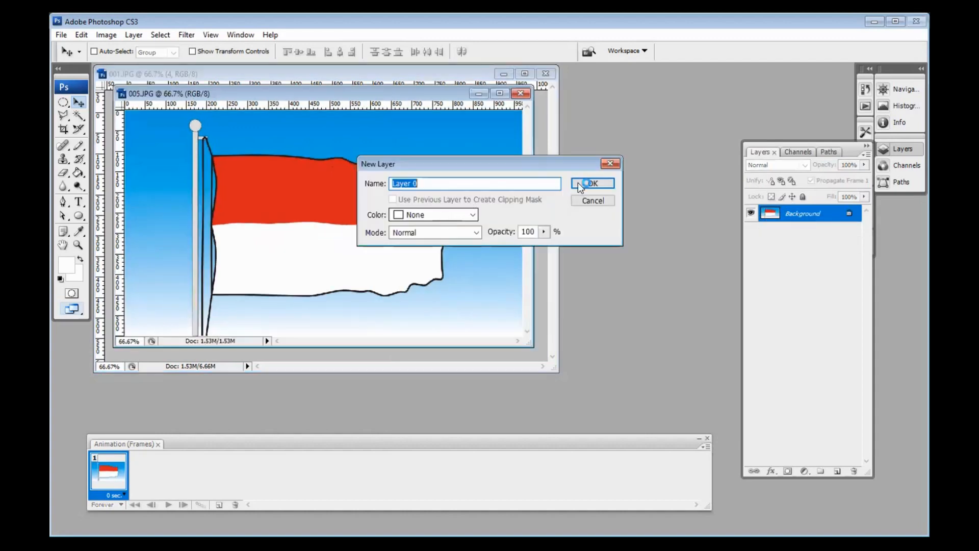
type("5")
key("Return")
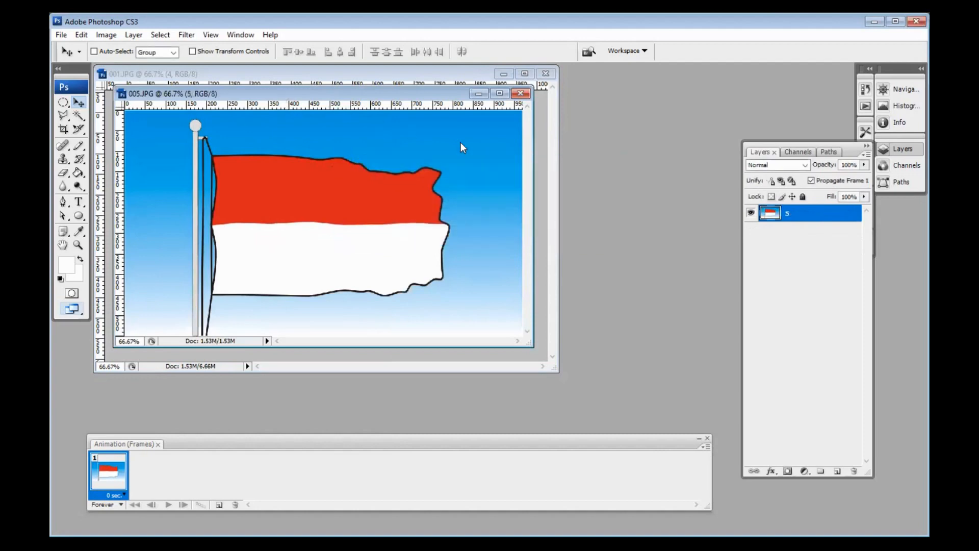
- Copy layer 5 into the 001 document, aligned with the existing flagpole, and close image 005 without saving
left_click_drag(498, 321, 270, 196)
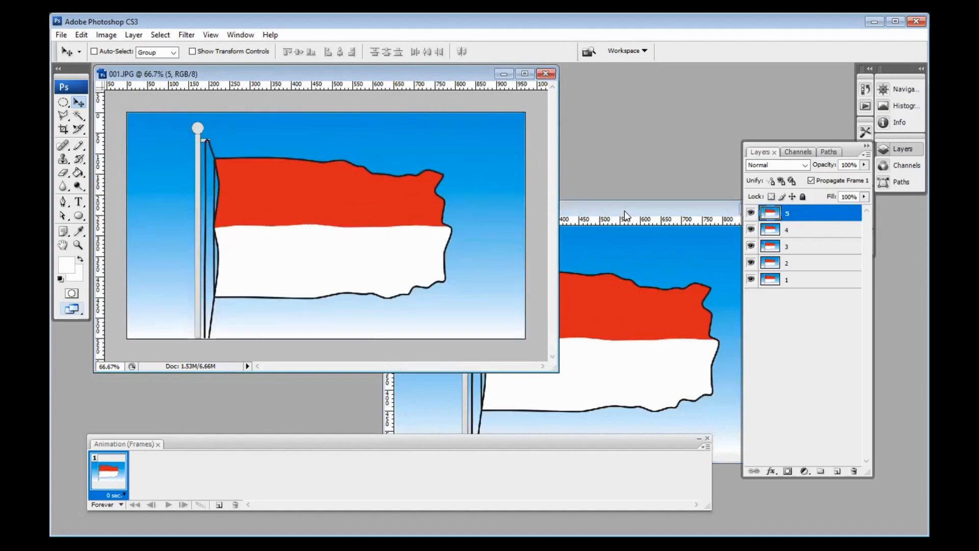
left_click(648, 210)
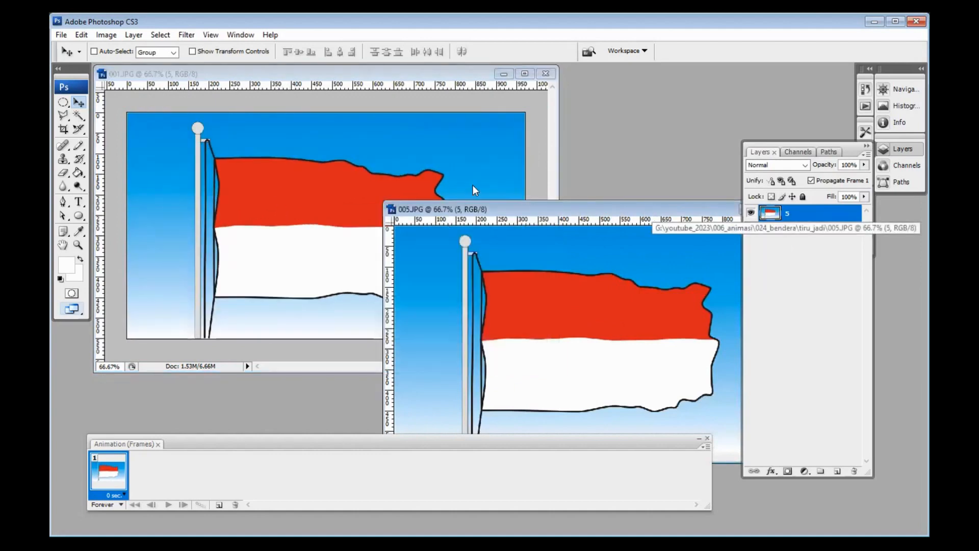
key("ctrl+w")
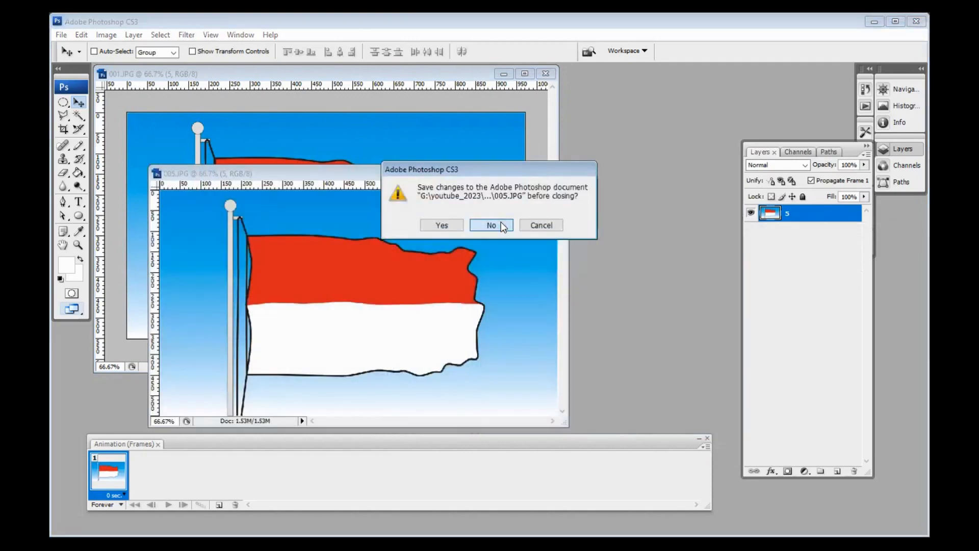
left_click(499, 223)
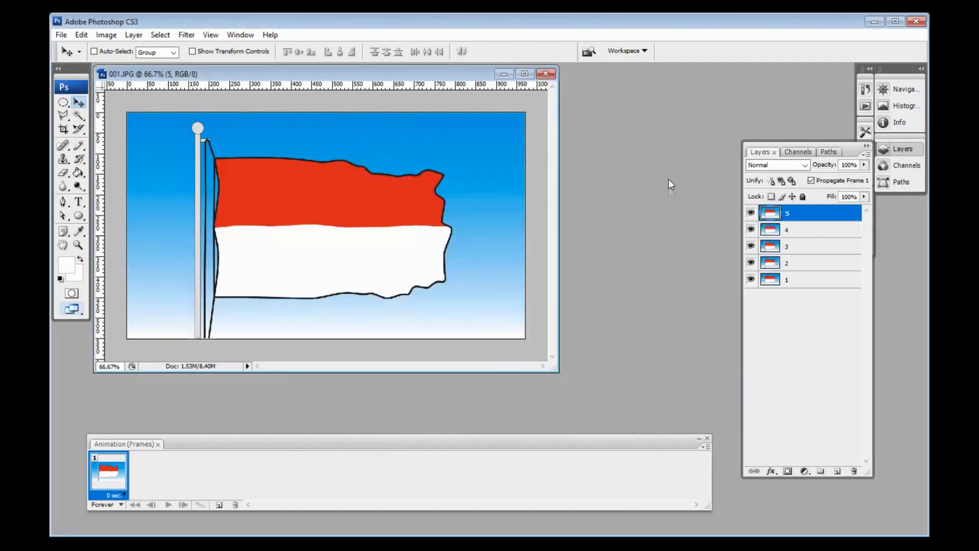
- Open image 006 from the tiru_jadi folder and convert its Background into a layer named 6
key("ctrl+o")
left_click(484, 219)
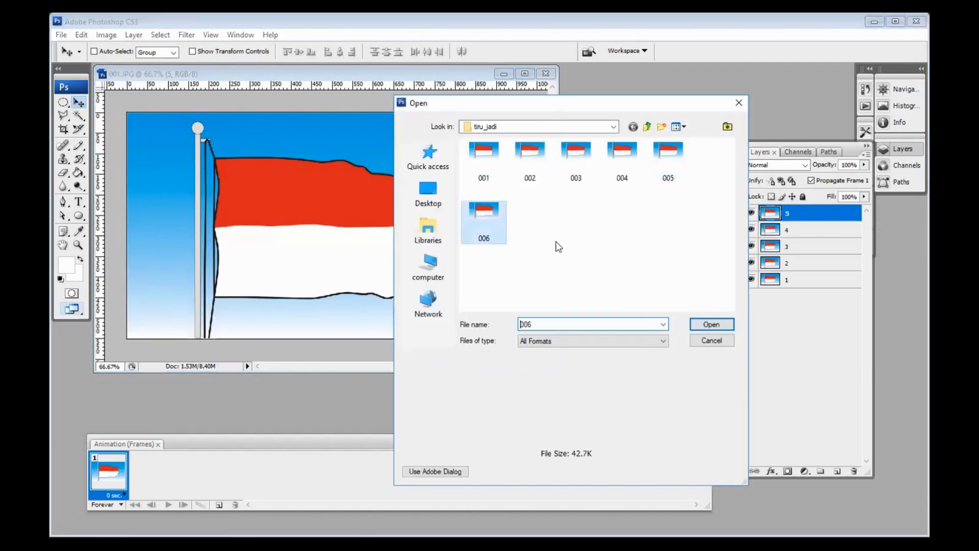
left_click(706, 322)
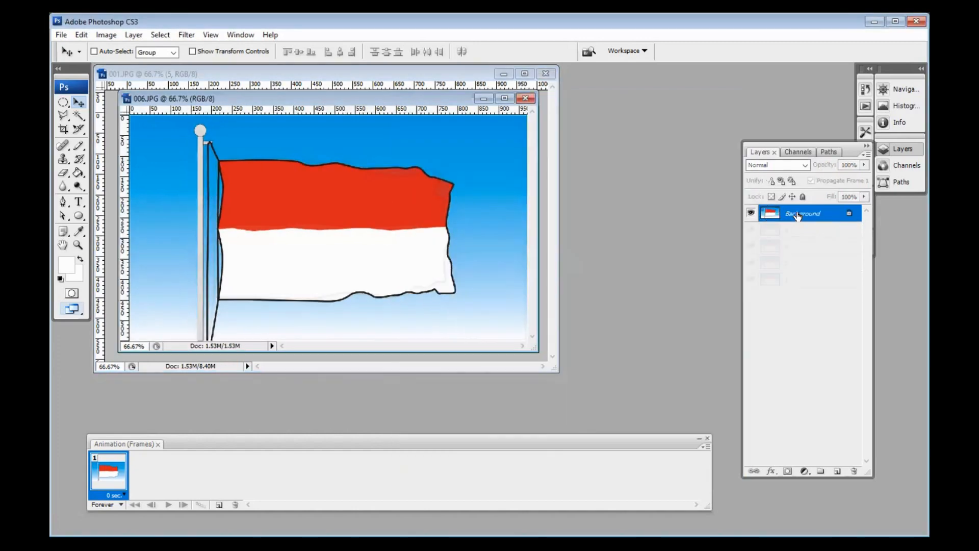
double_click(798, 215)
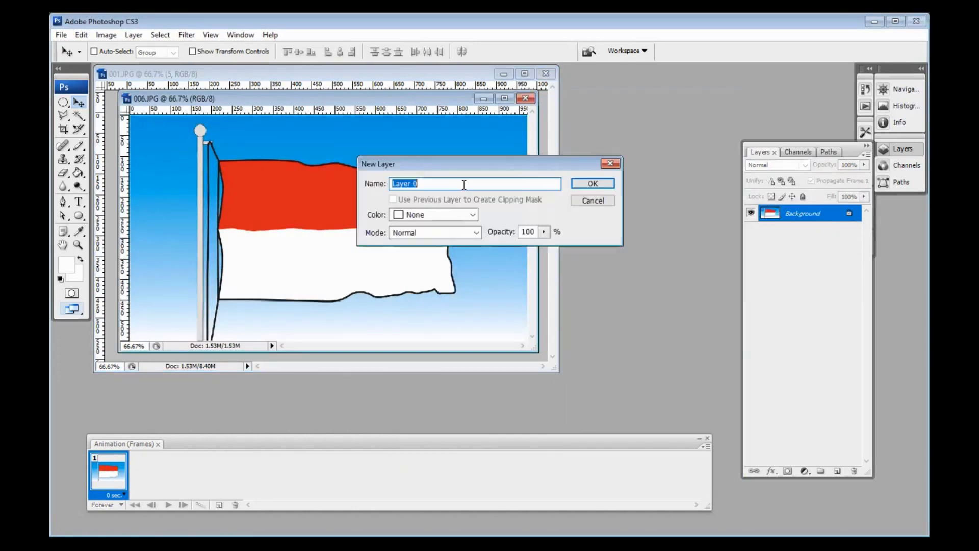
type("6")
key("Return")
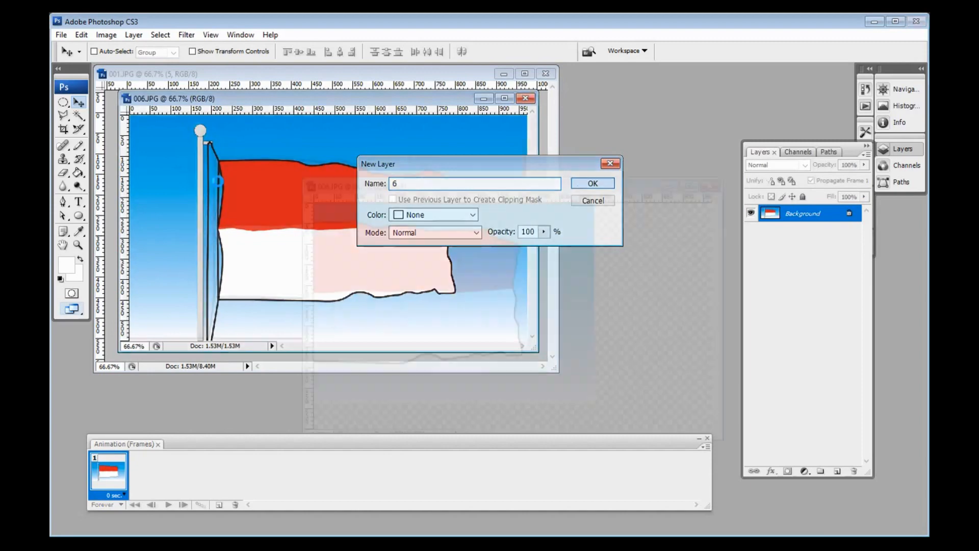
- Copy layer 6 into the 001 document, aligned with the existing flagpole, and close image 006
left_click_drag(333, 273, 210, 175)
left_click_drag(179, 132, 185, 171)
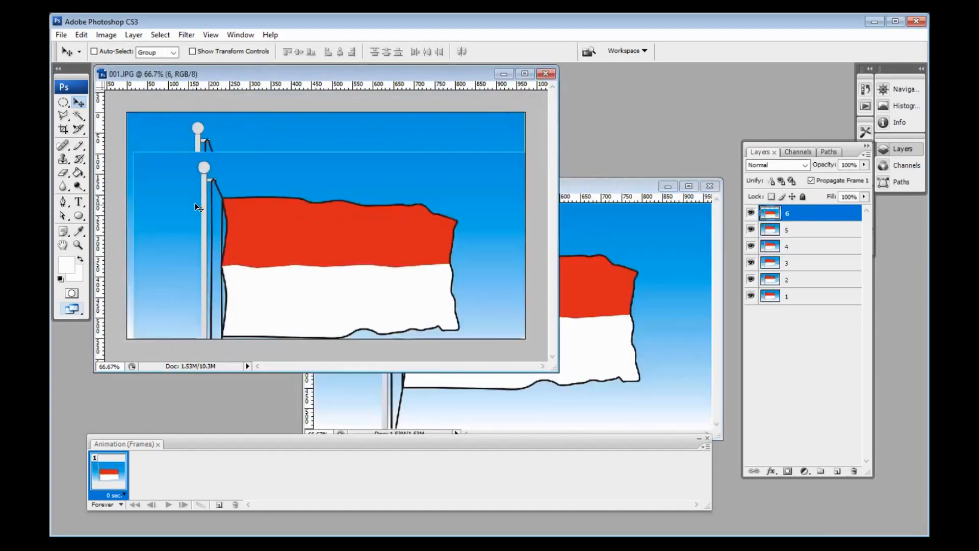
key("ctrl+z")
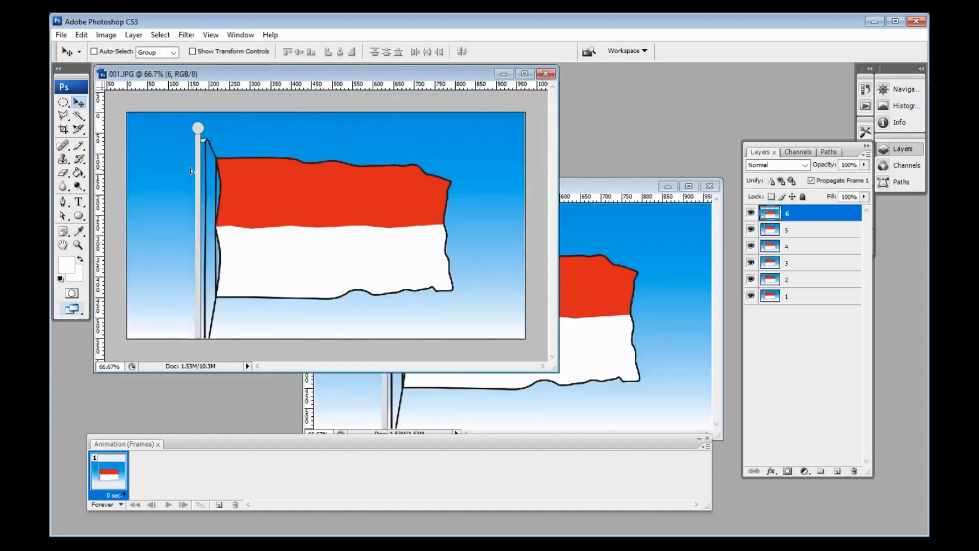
left_click(718, 188)
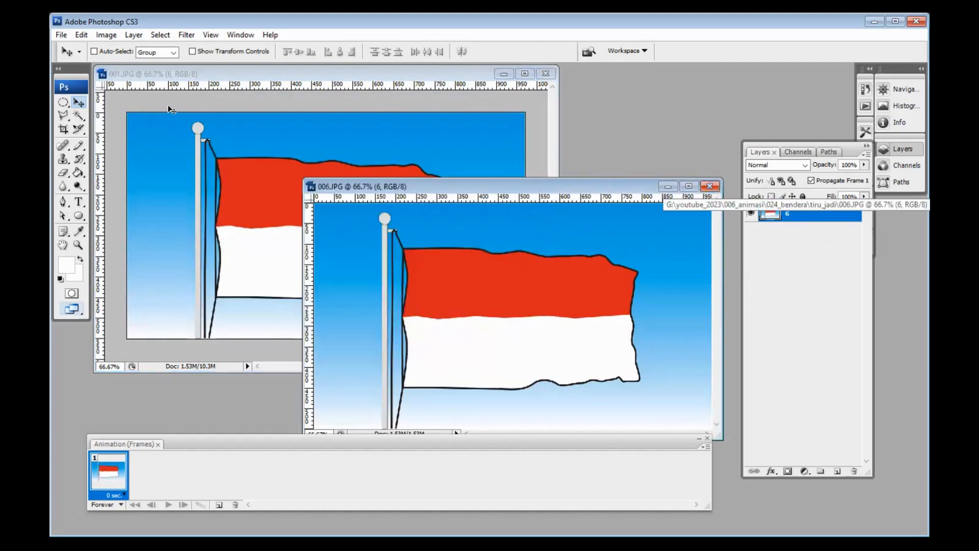
- Check whether snapping is enabled and which targets it snaps to in the 001 document
left_click(204, 35)
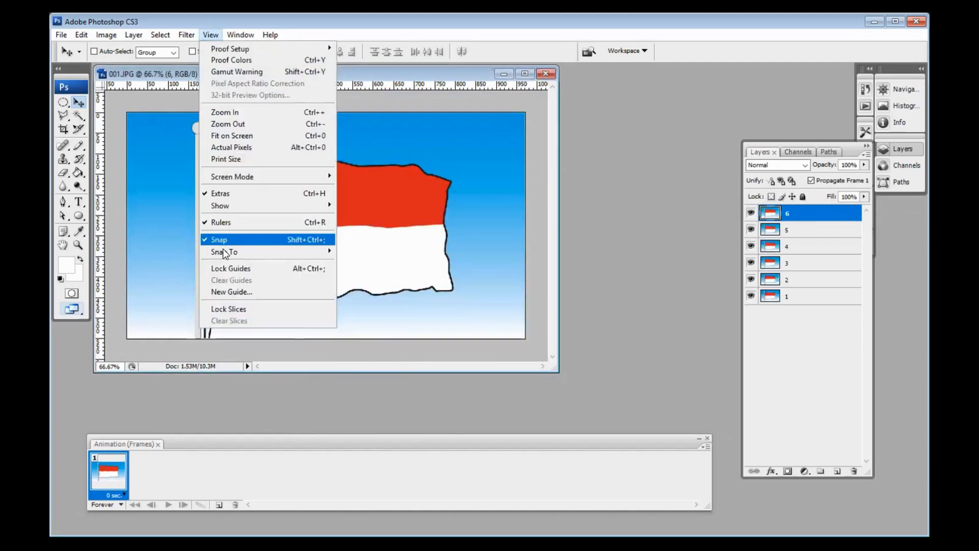
mouse_move(223, 250)
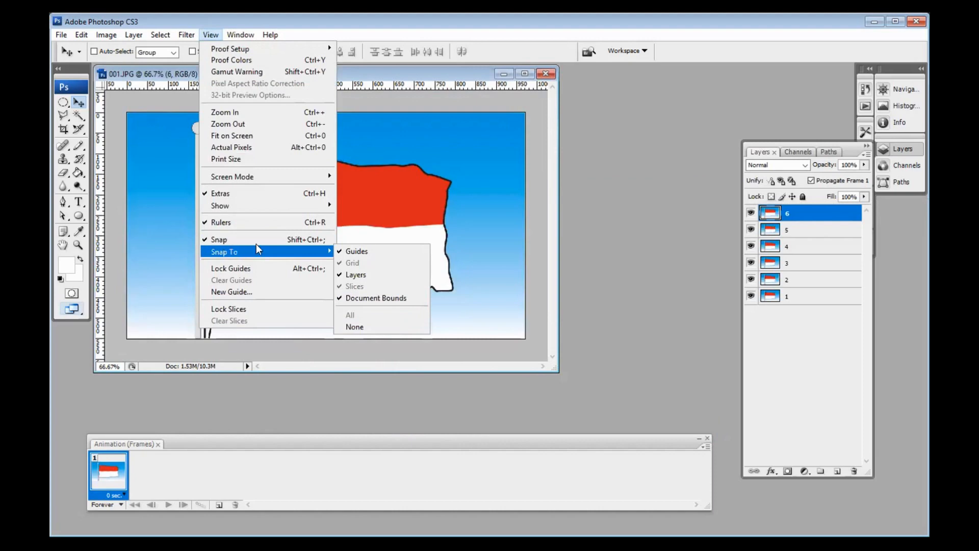
left_click(618, 163)
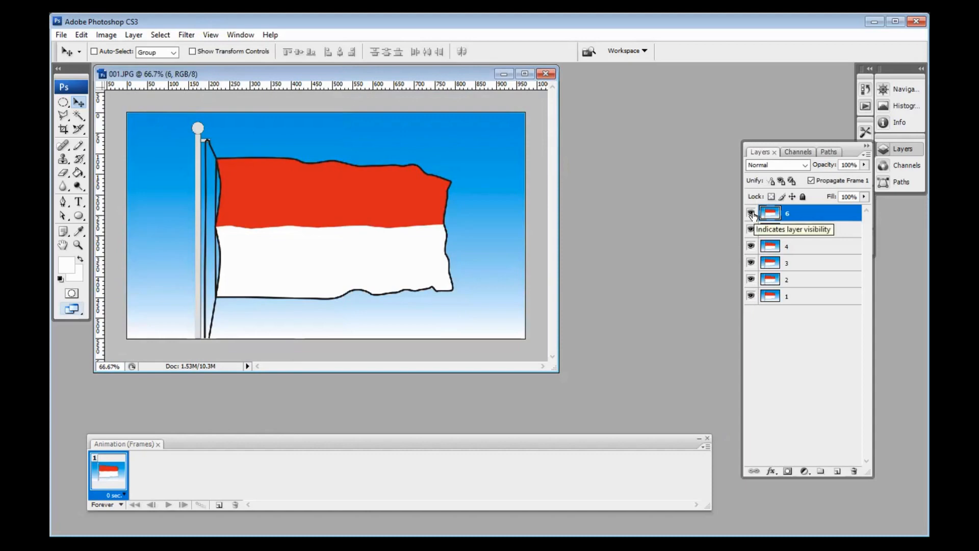
- Hide layers 2 to 6 in the first animation frame and set its delay to 0.1 seconds
left_click_drag(753, 214, 750, 286)
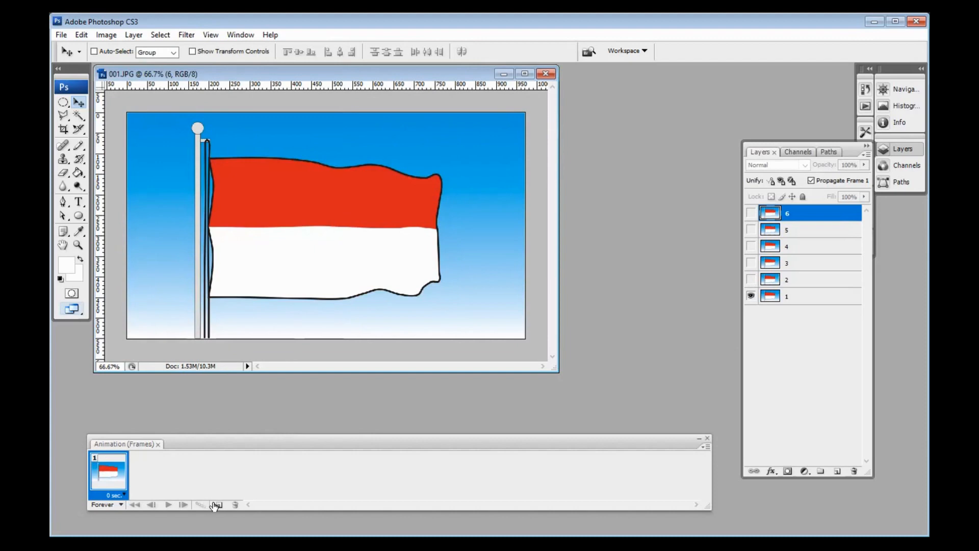
left_click(113, 495)
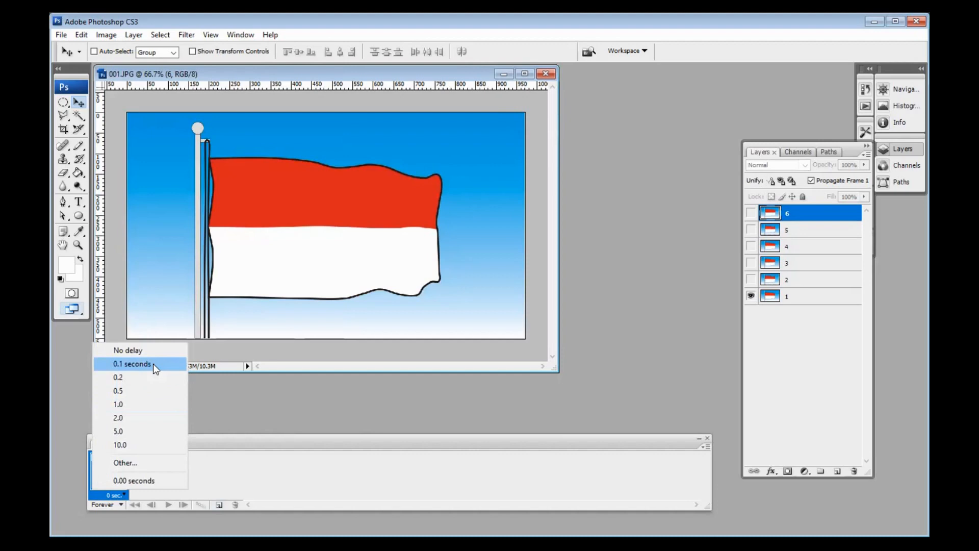
left_click(153, 363)
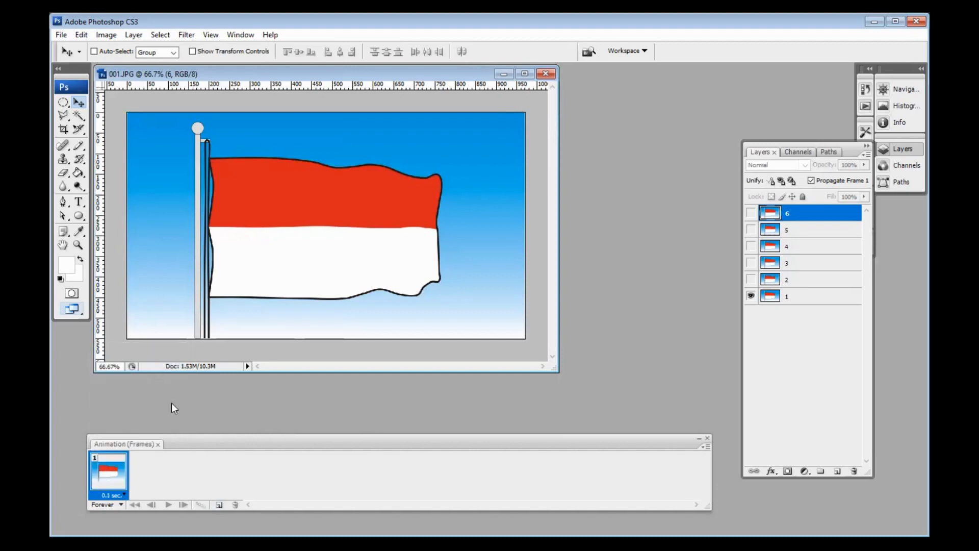
- Add animation frames 2 to 6, showing one more layer in each so that layers 2 to 6 appear in order
left_click(217, 505)
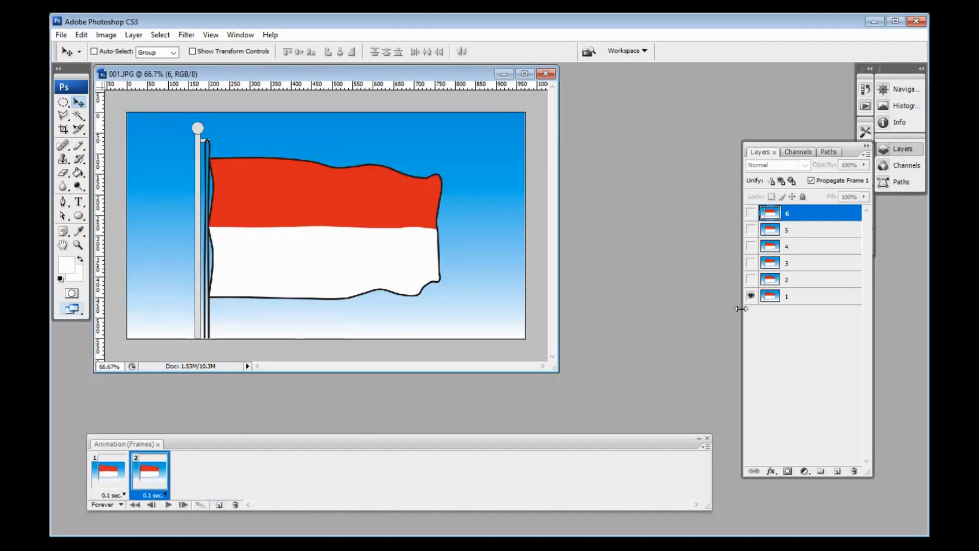
left_click(752, 279)
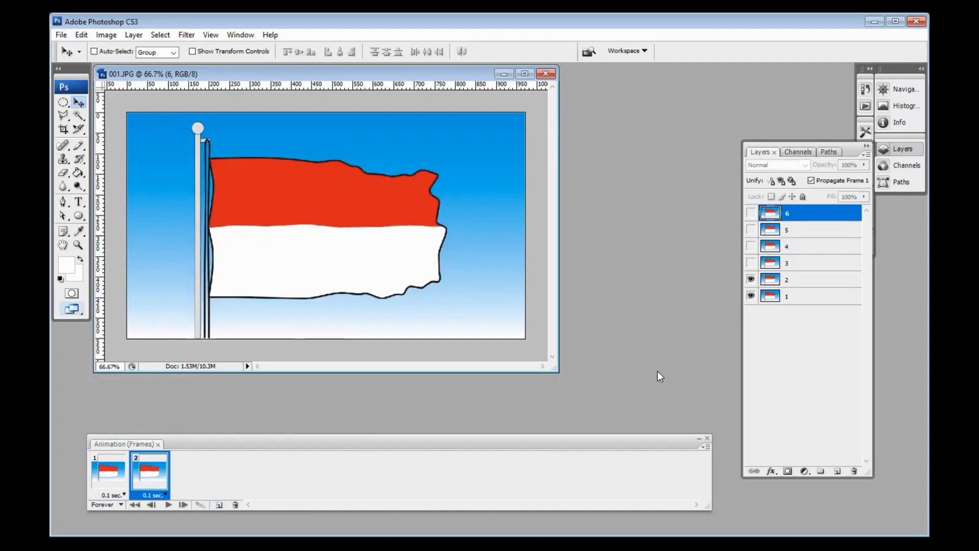
left_click(218, 505)
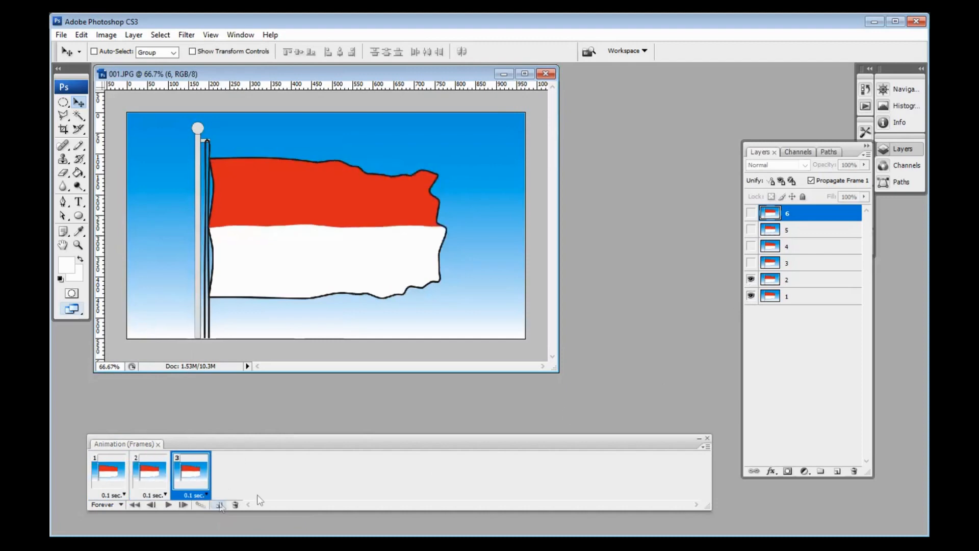
left_click(751, 263)
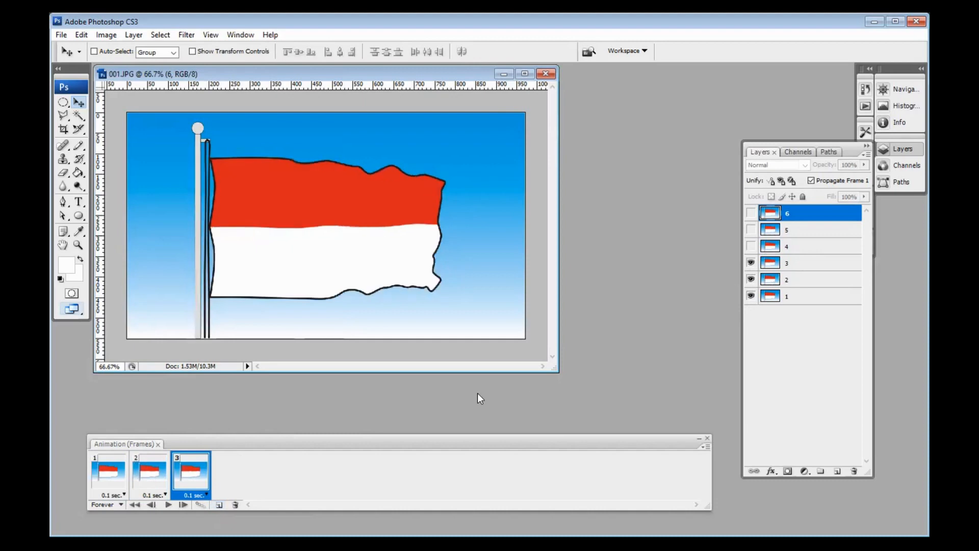
left_click(216, 504)
left_click(752, 247)
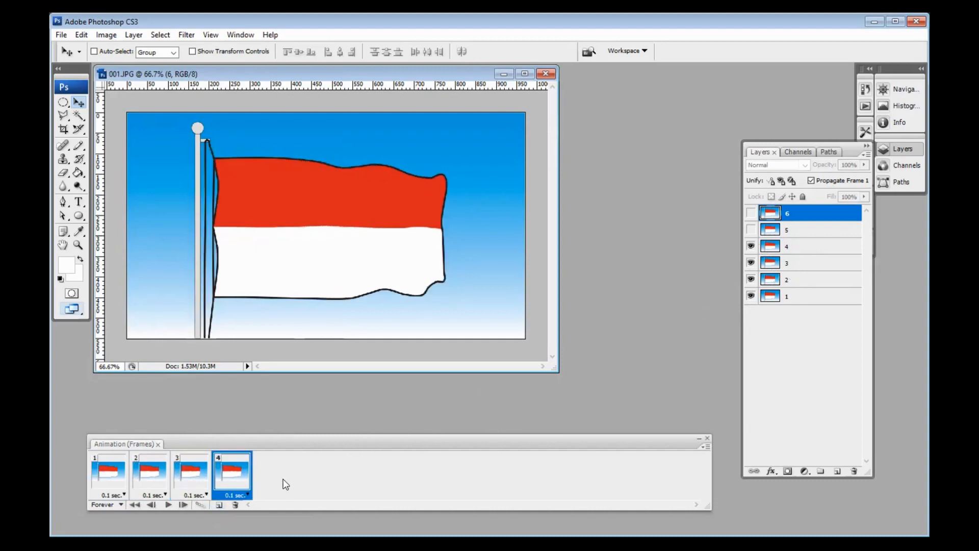
left_click(218, 505)
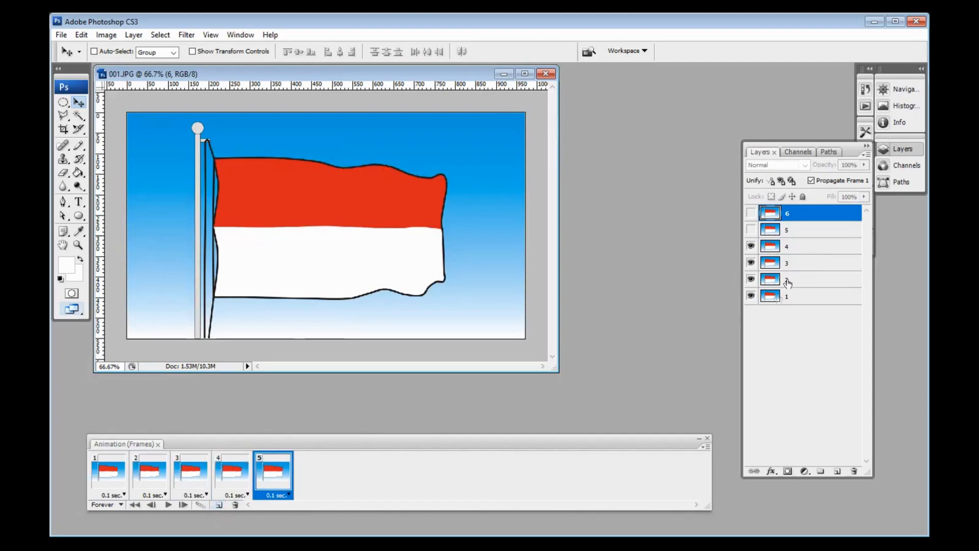
left_click(751, 229)
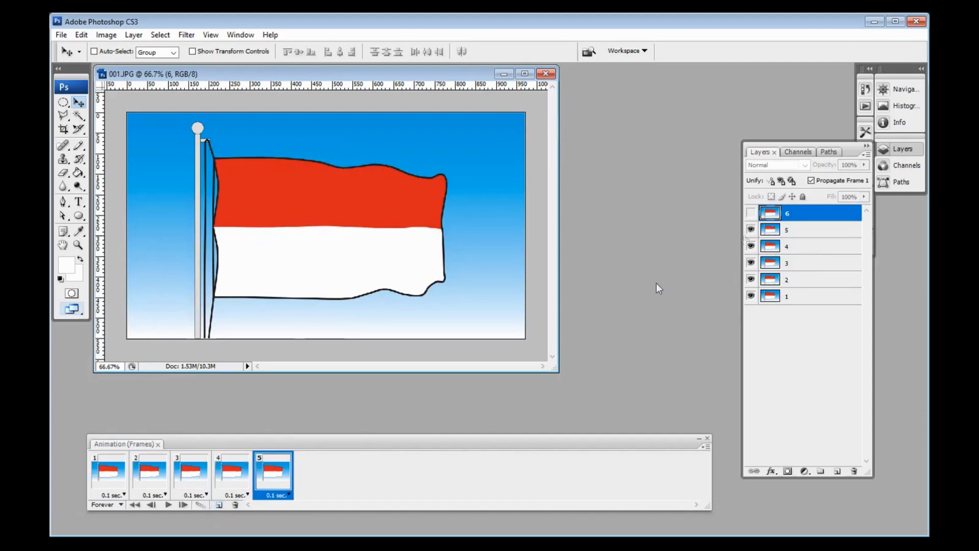
left_click(218, 505)
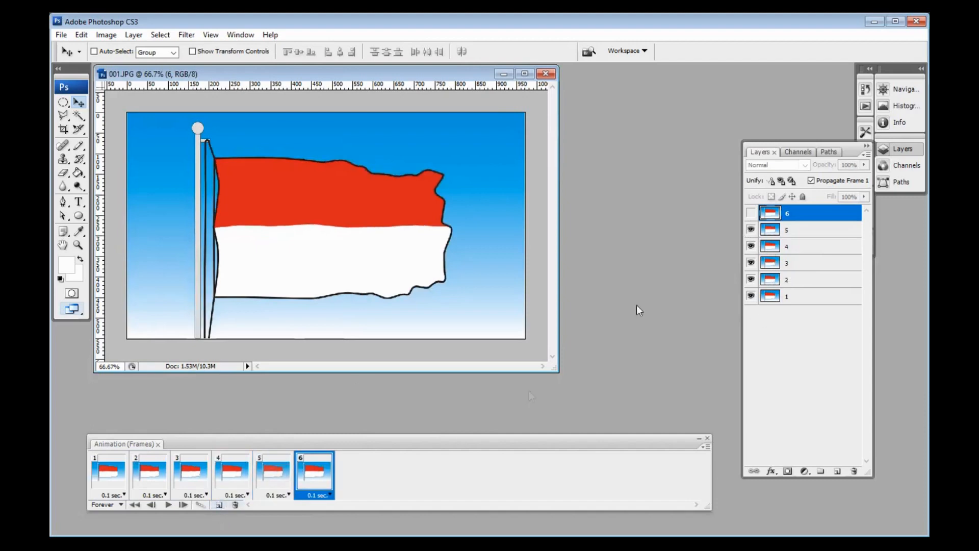
left_click(751, 214)
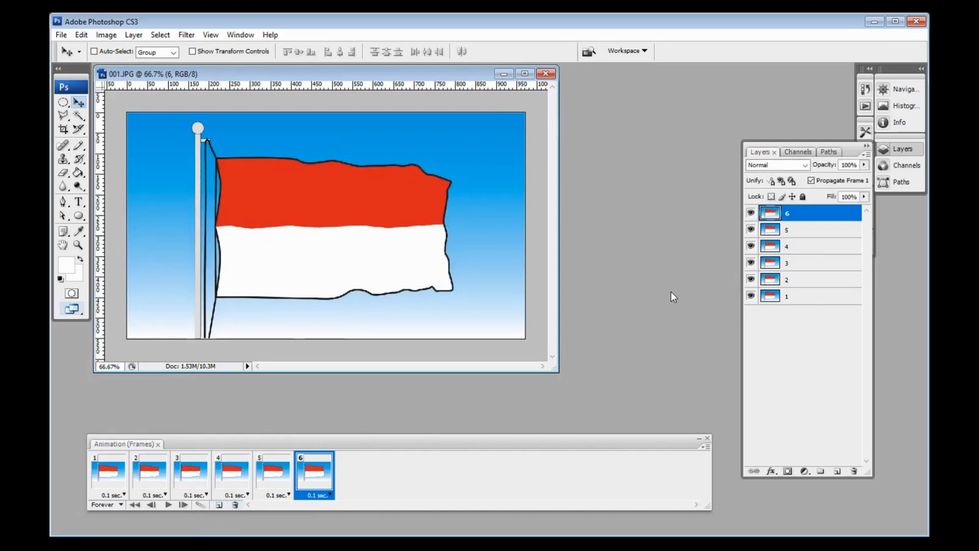
- Preview the animation, and set the delay of all six frames to 0.2 seconds
left_click(166, 505)
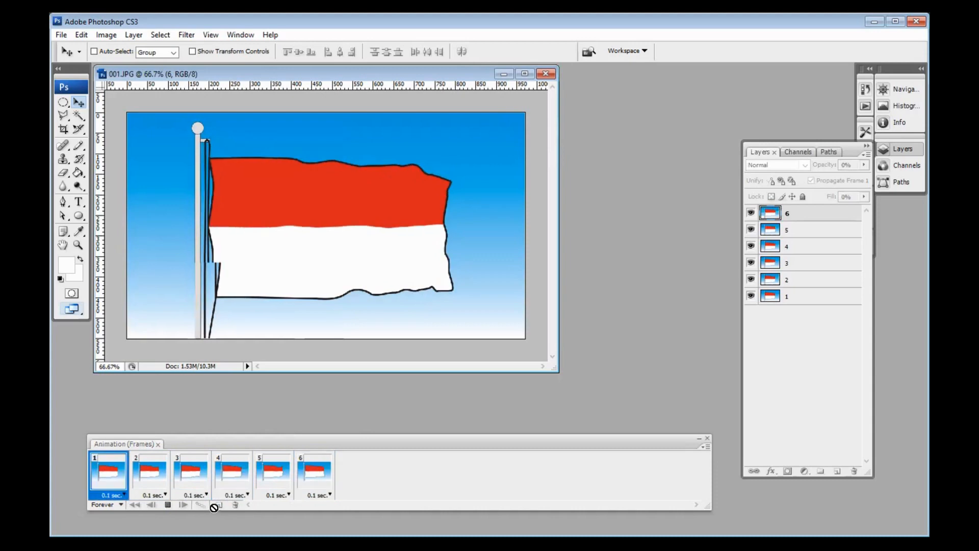
left_click(117, 482)
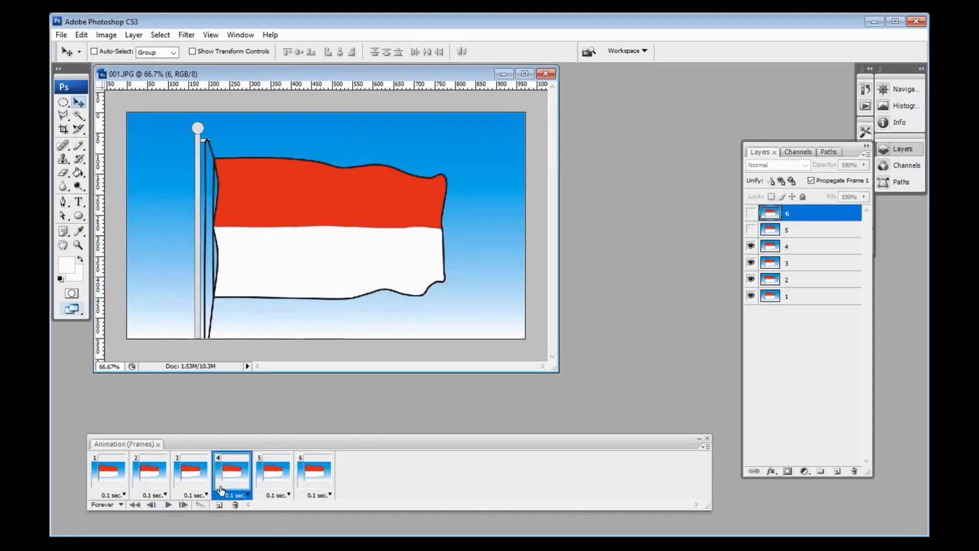
left_click(312, 487, "shift")
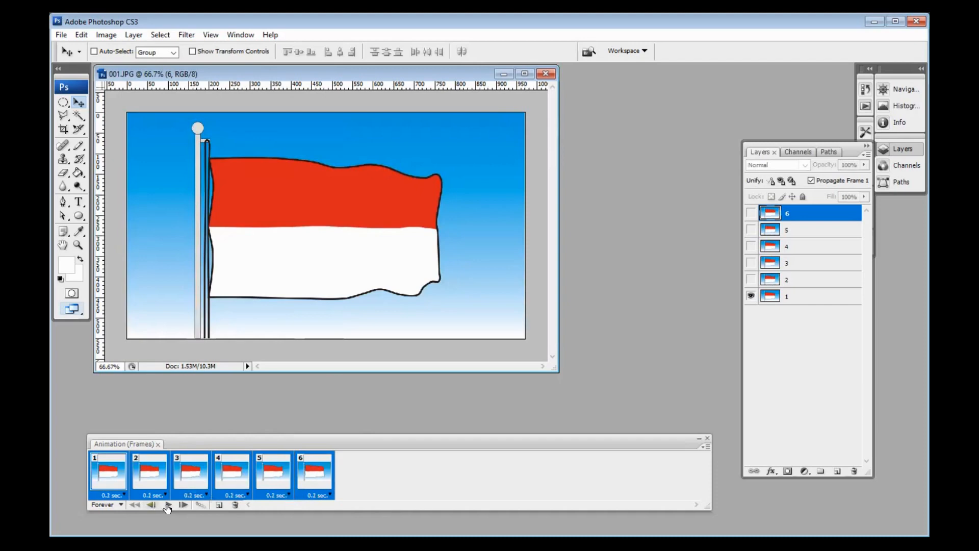
- Play back the animation at the slower delay, and review frames 6, 5, 4 and 3 individually before returning to frame 6
left_click(168, 505)
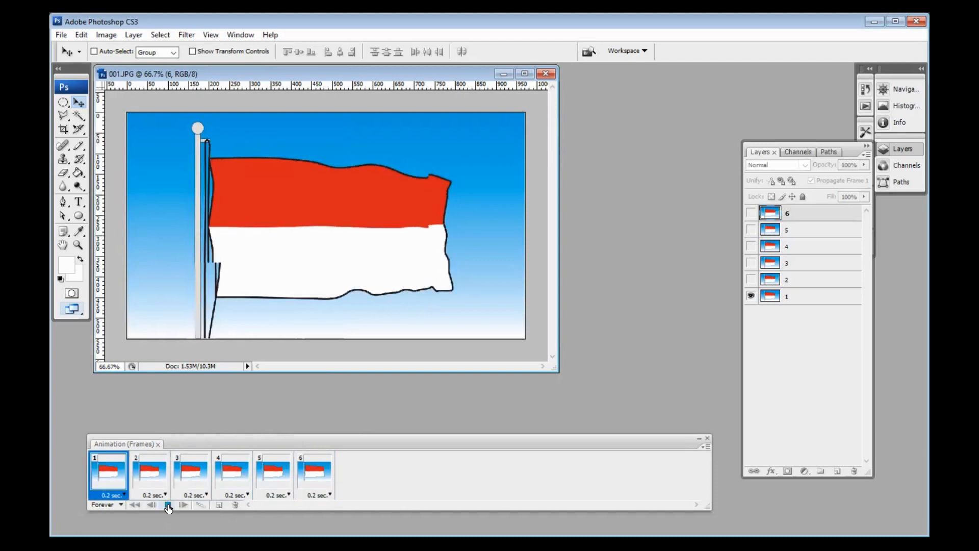
left_click(168, 507)
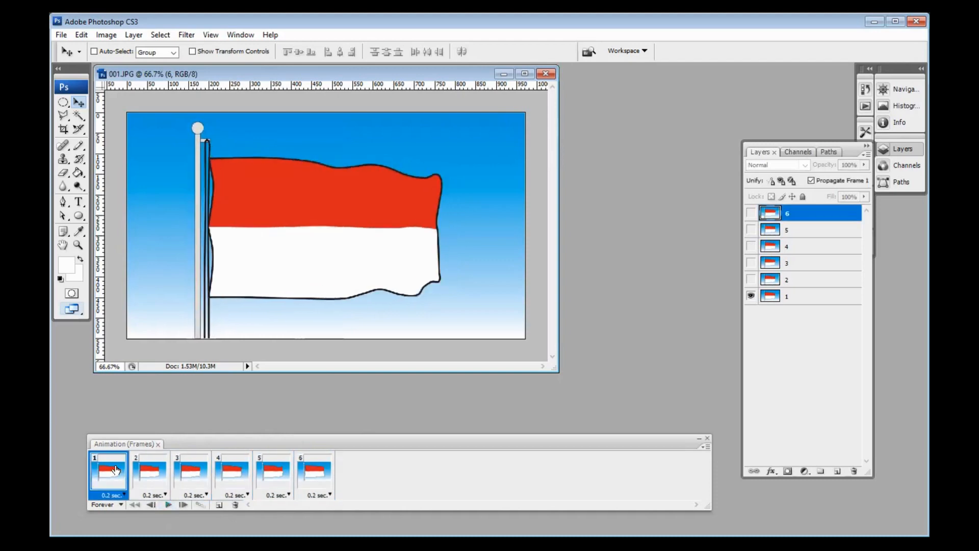
left_click(315, 480)
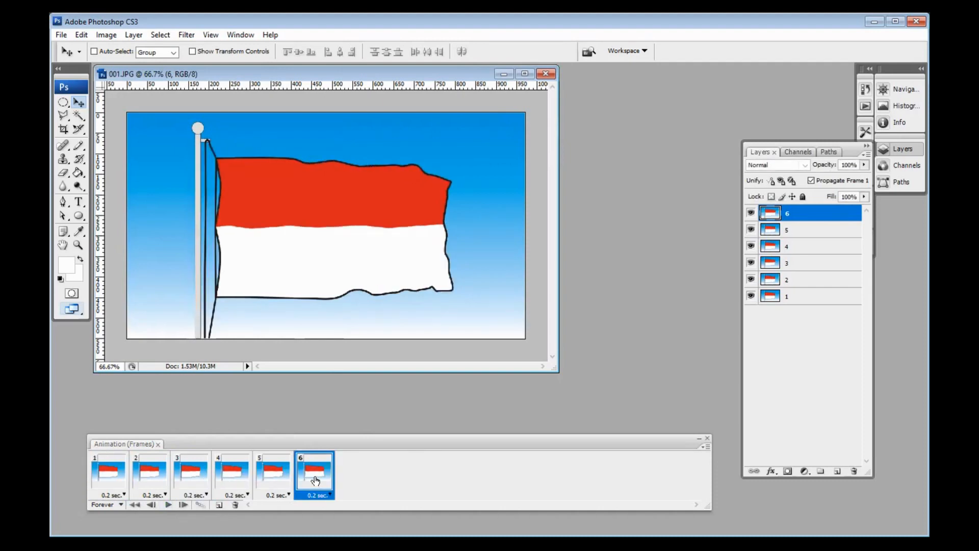
left_click(275, 475)
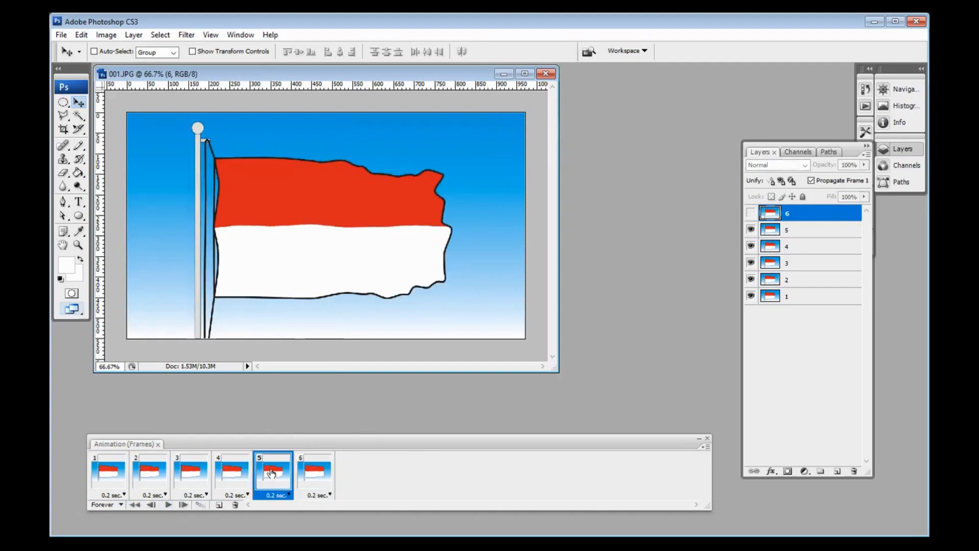
left_click(238, 472)
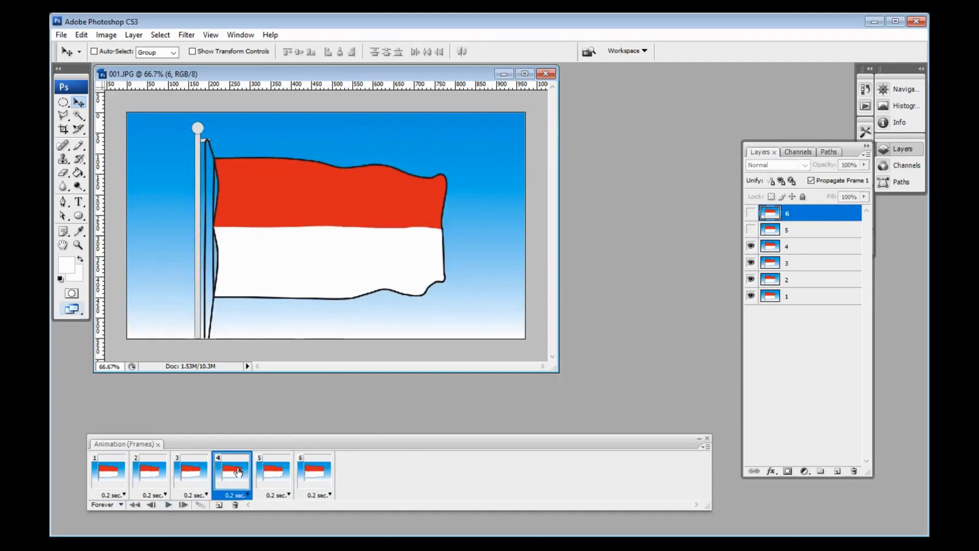
left_click(193, 470)
left_click(303, 476)
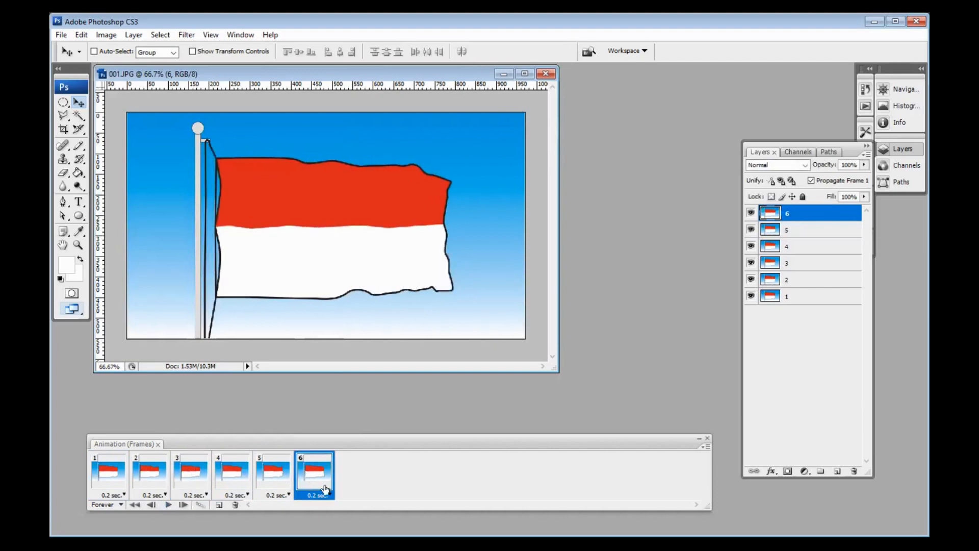
- Add animation frames 7 and 8, hiding layer 6 in frame 7 and also layer 5 in frame 8
left_click(219, 506)
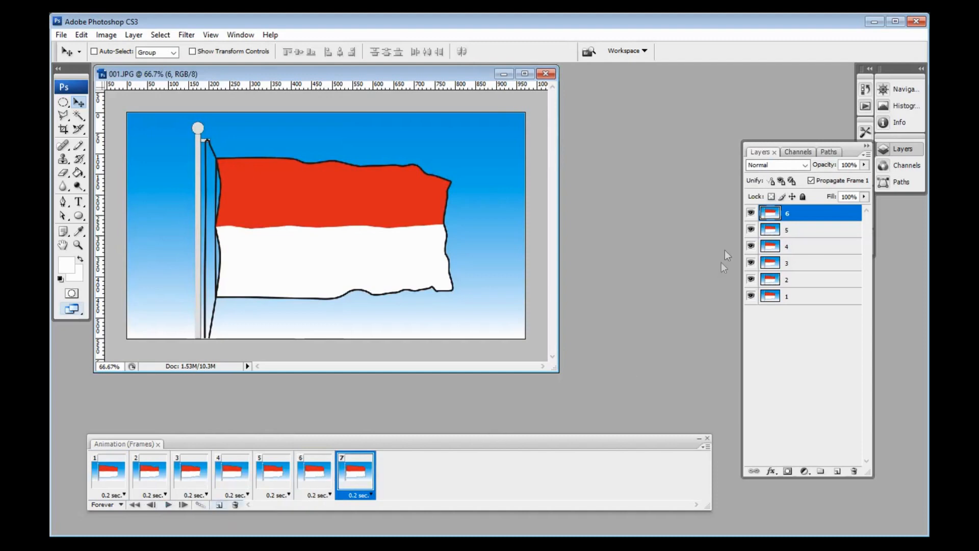
left_click(751, 214)
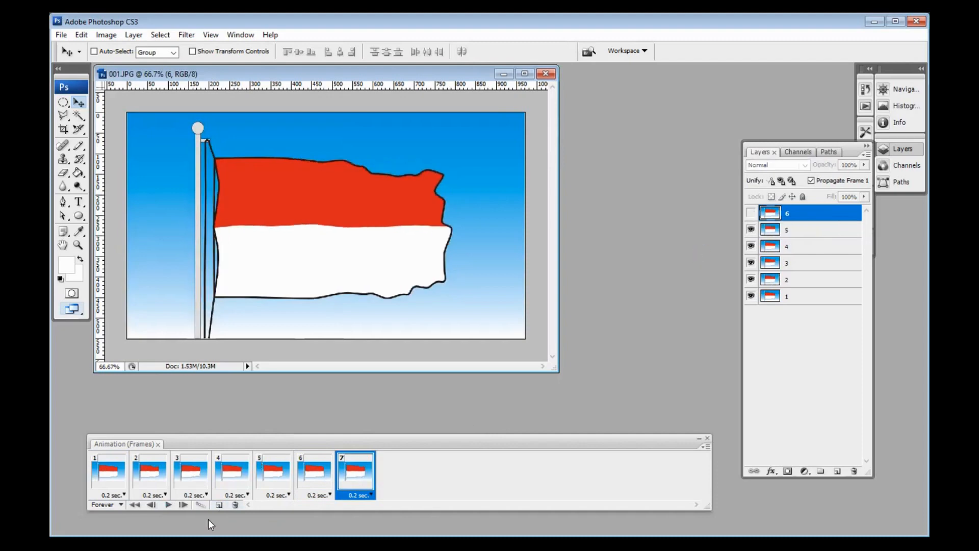
left_click(219, 506)
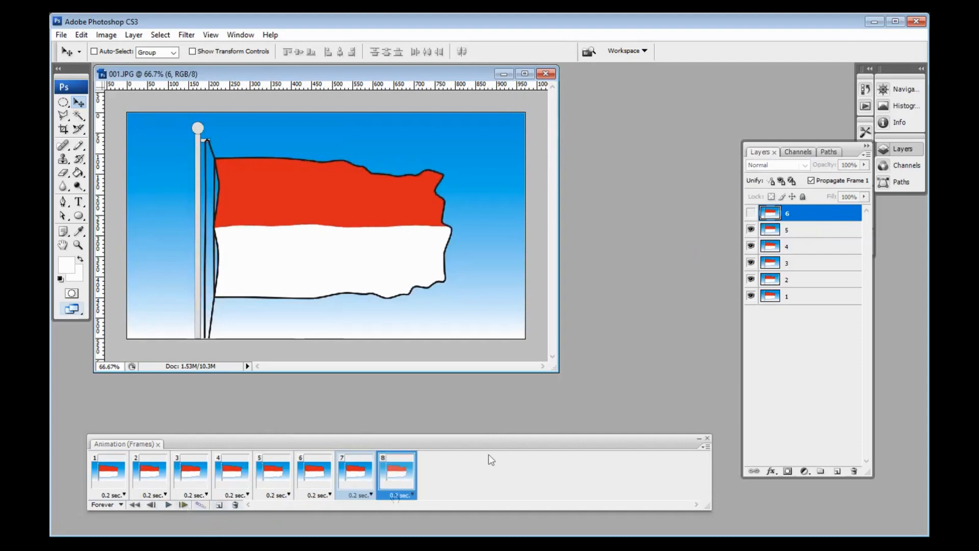
left_click(752, 230)
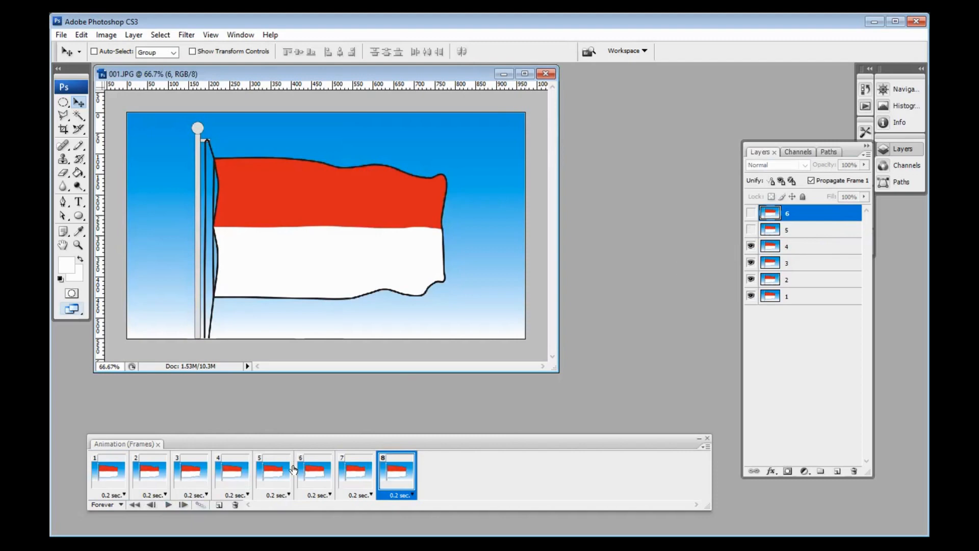
- Review animation frames 1 to 8 individually to compare the flag's shape across the sequence, ending on frame 8
left_click(102, 474)
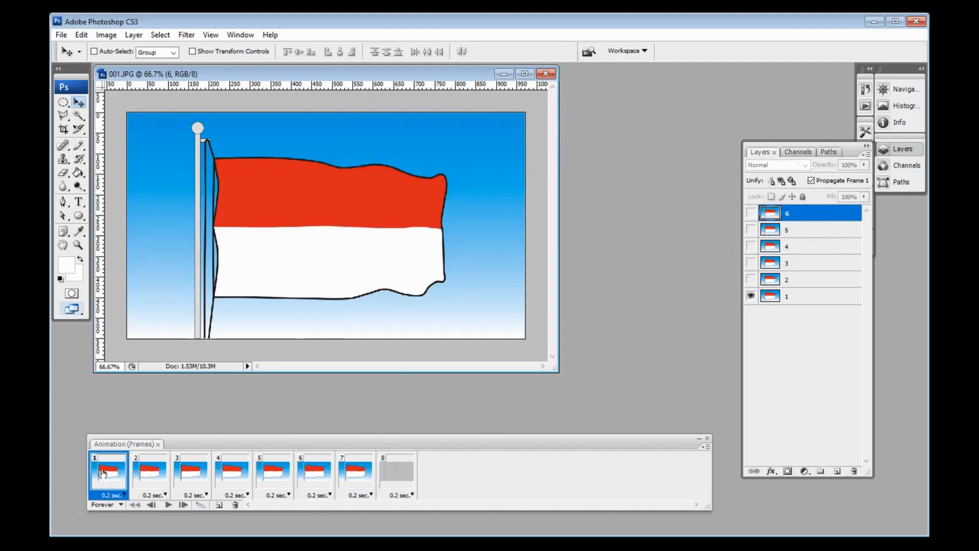
left_click(394, 476)
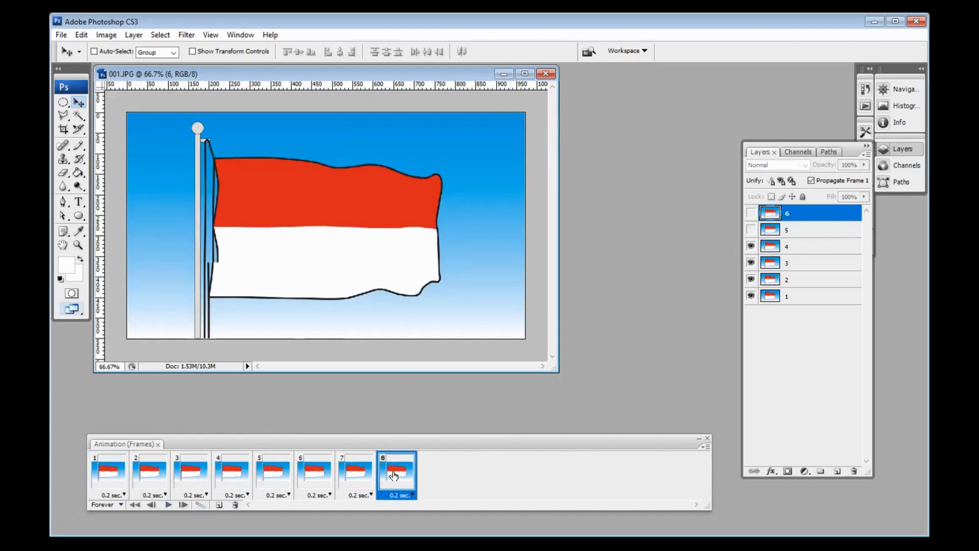
left_click(147, 475)
left_click(197, 475)
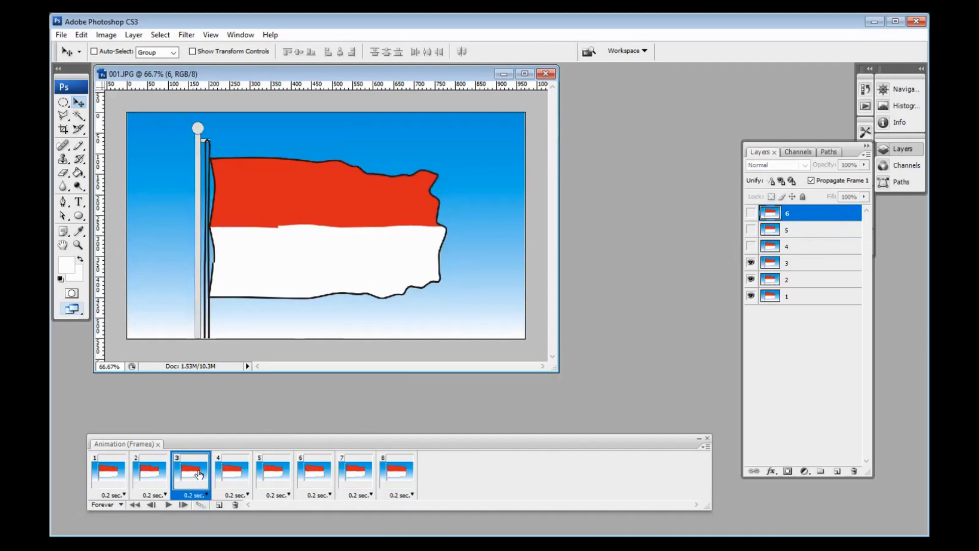
left_click(232, 475)
left_click(272, 475)
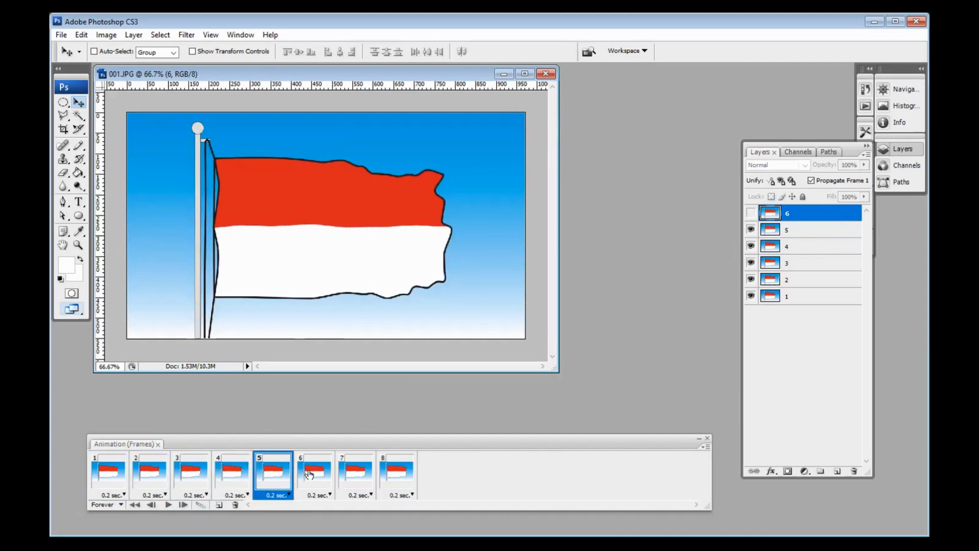
left_click(314, 475)
left_click(352, 473)
left_click(411, 472)
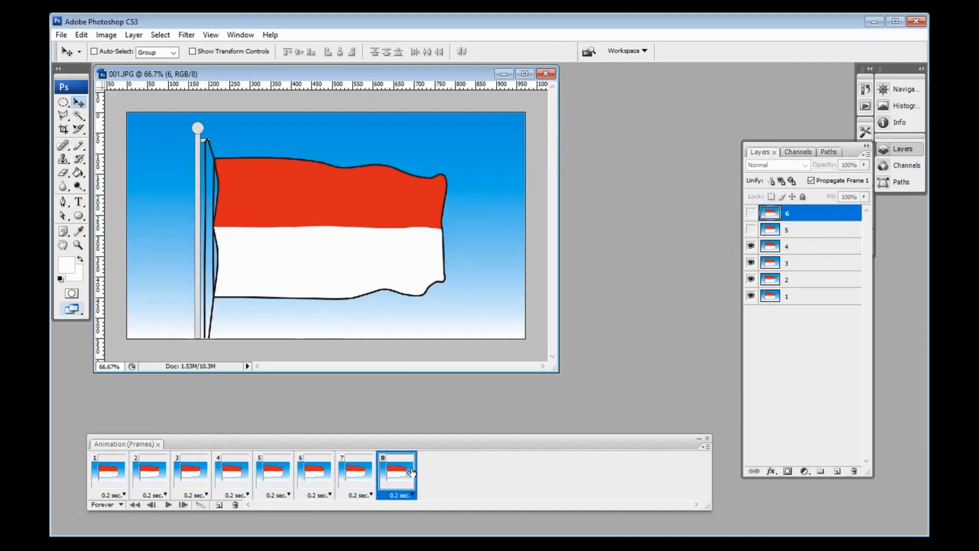
- Add animation frames 9 and 10, hiding layer 4 in frame 9 and also layer 3 in frame 10, and preview the animation
left_click(219, 505)
left_click(751, 246)
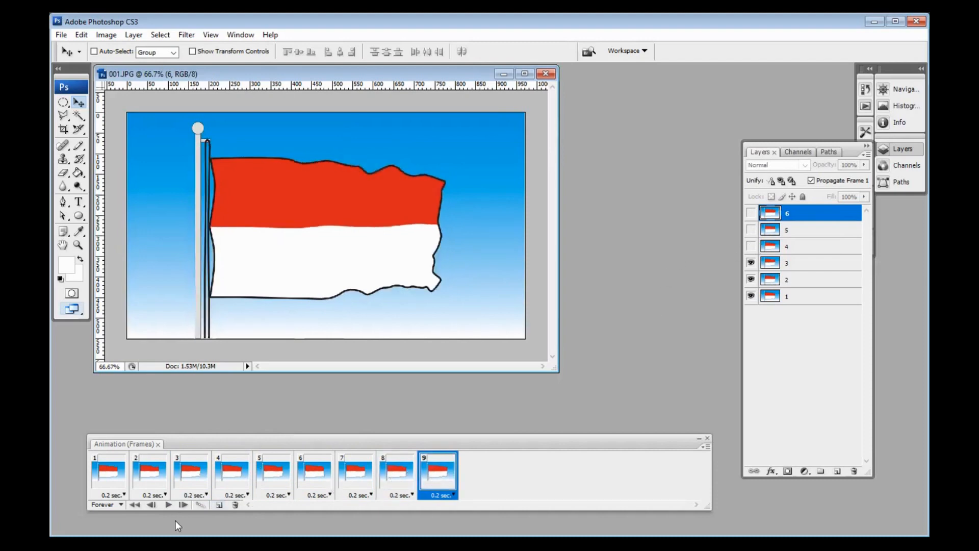
left_click(219, 504)
left_click(751, 263)
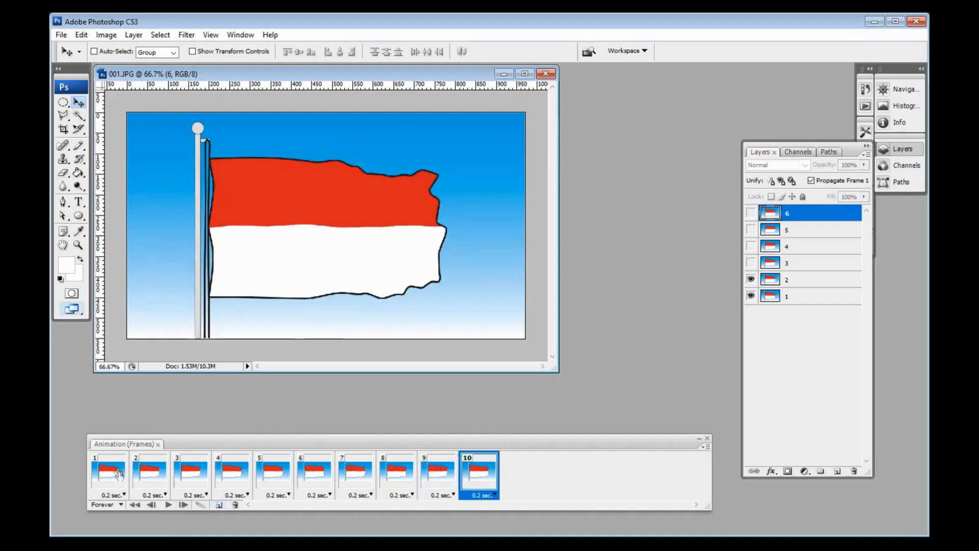
left_click(168, 505)
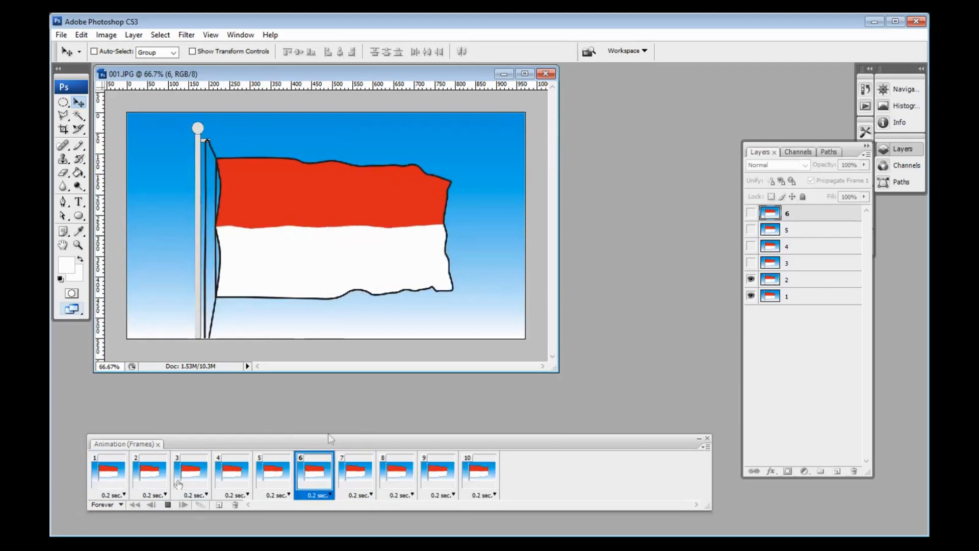
left_click(168, 505)
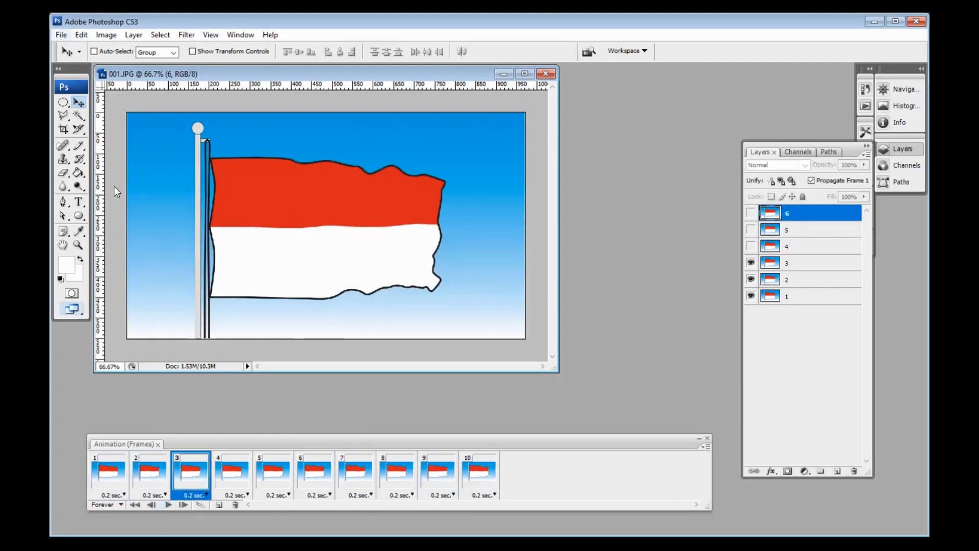
- Save the layered document in Photoshop format as tiru_jadi in the tiru_jadi folder
key("ctrl+shift+s")
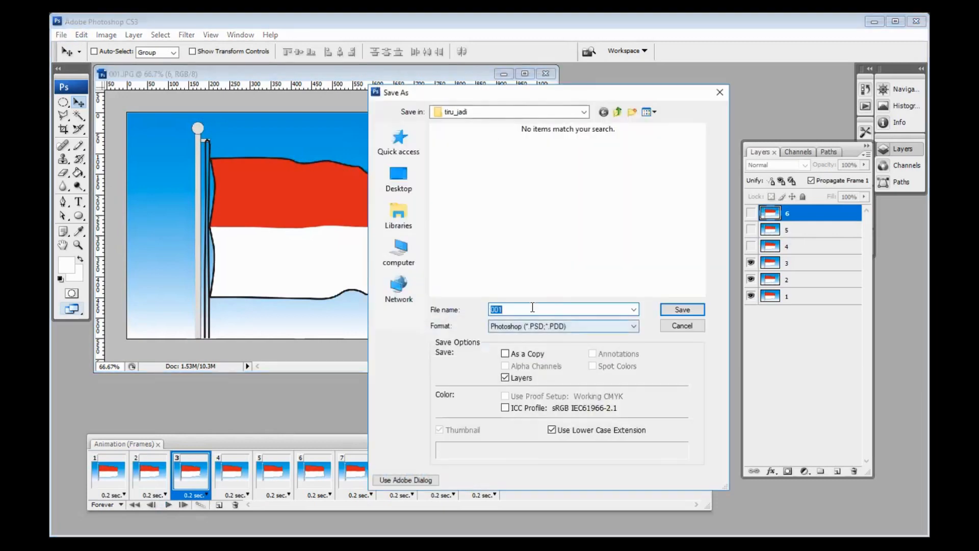
type("ti")
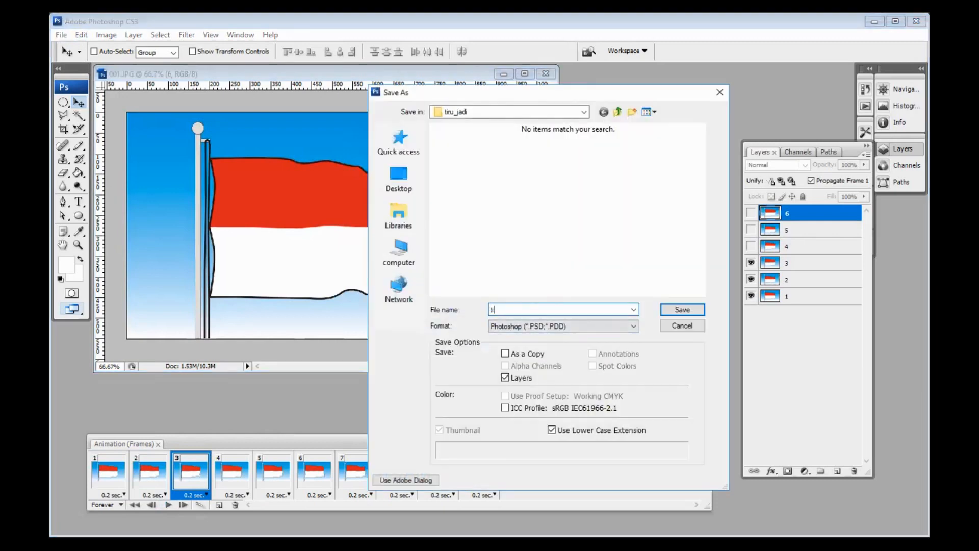
type("ru_jadi")
left_click(666, 310)
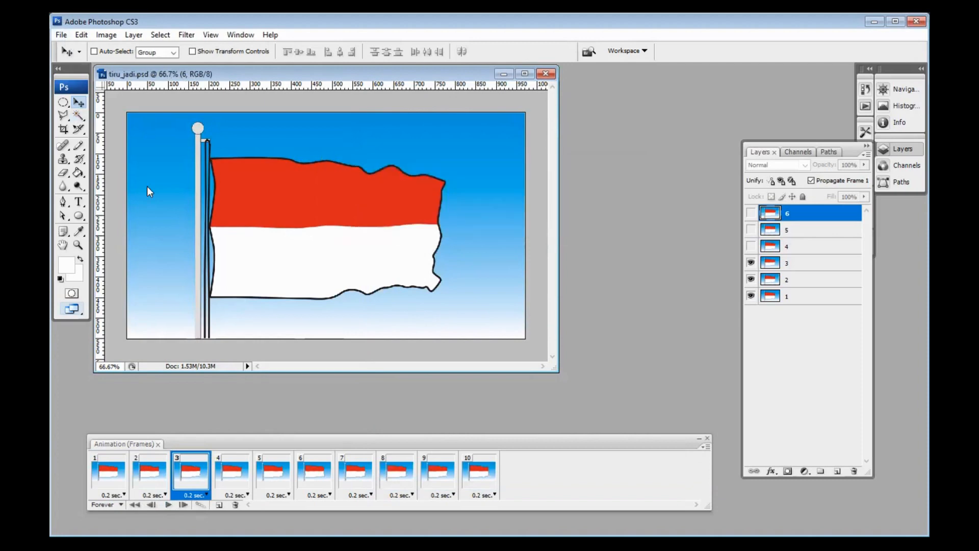
key("alt+f")
mouse_move(222, 268)
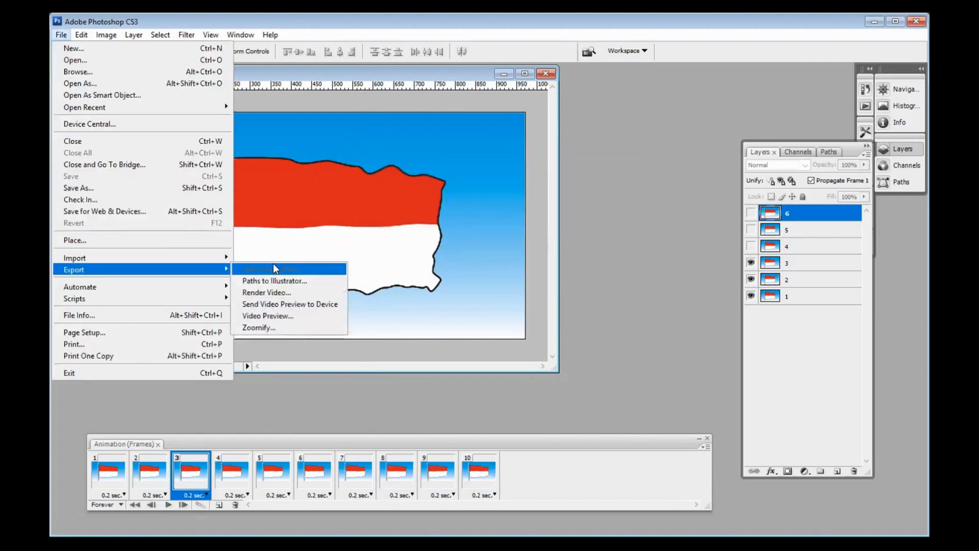
left_click(122, 188)
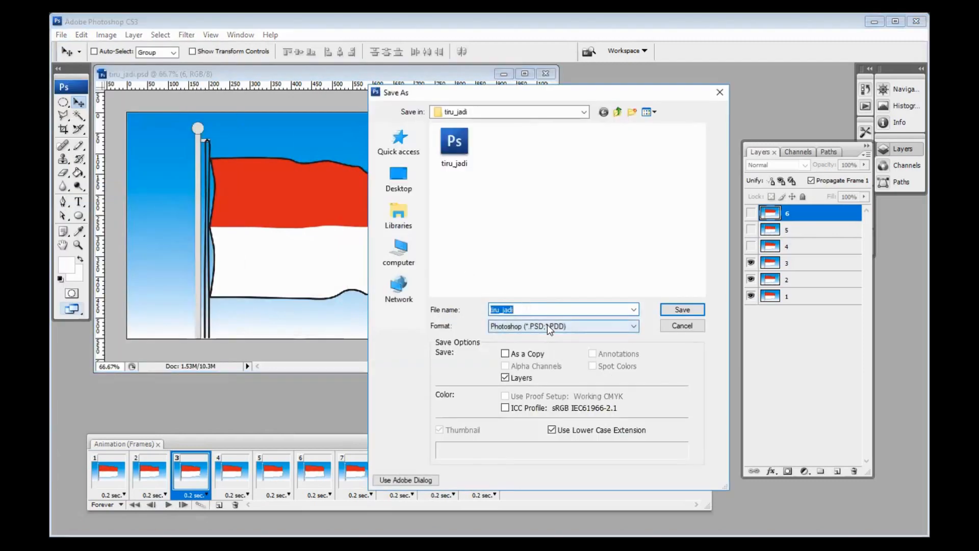
left_click(679, 328)
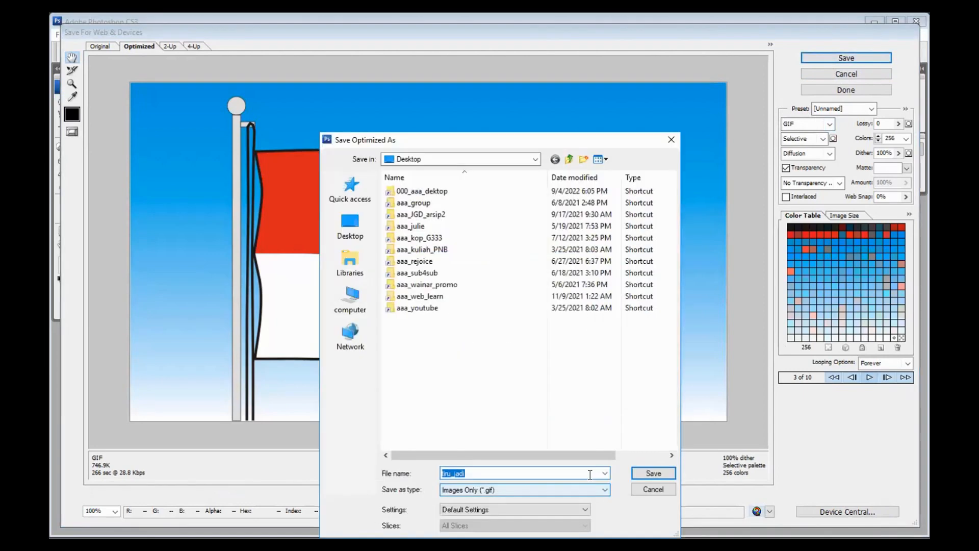
- Save the optimized, forever-looping animation as a GIF named tiru_jadi on the Desktop
left_click(644, 469)
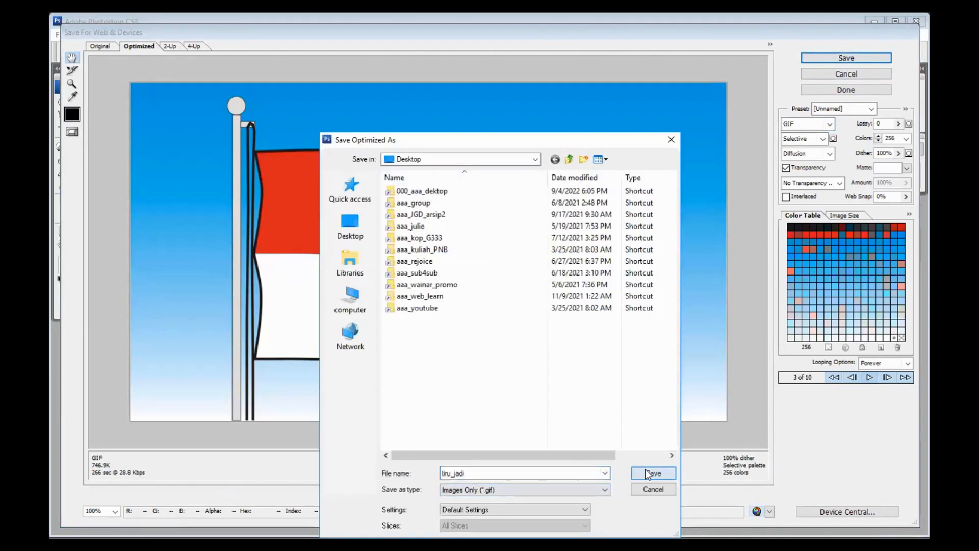
left_click(645, 469)
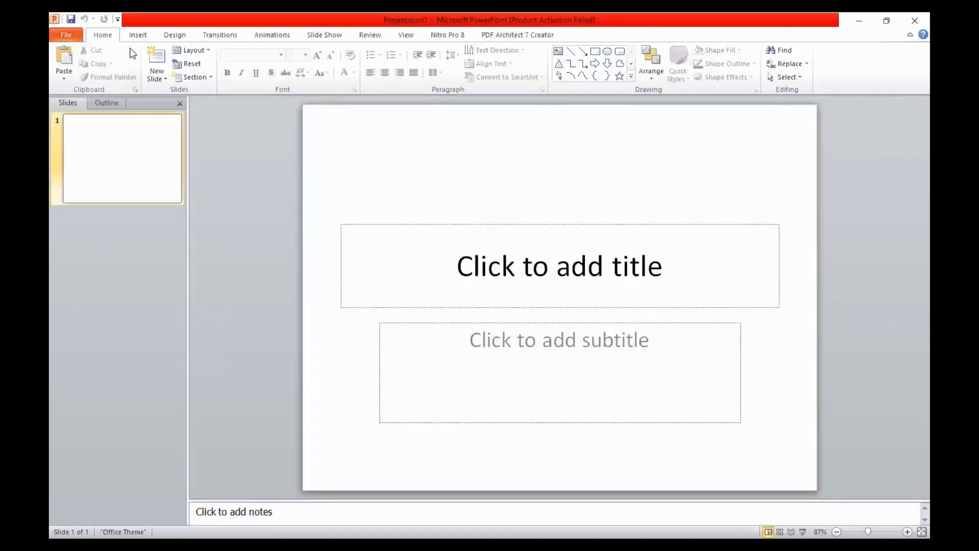
- Switch to PowerPoint and start inserting a picture on the blank title slide
left_click(138, 35)
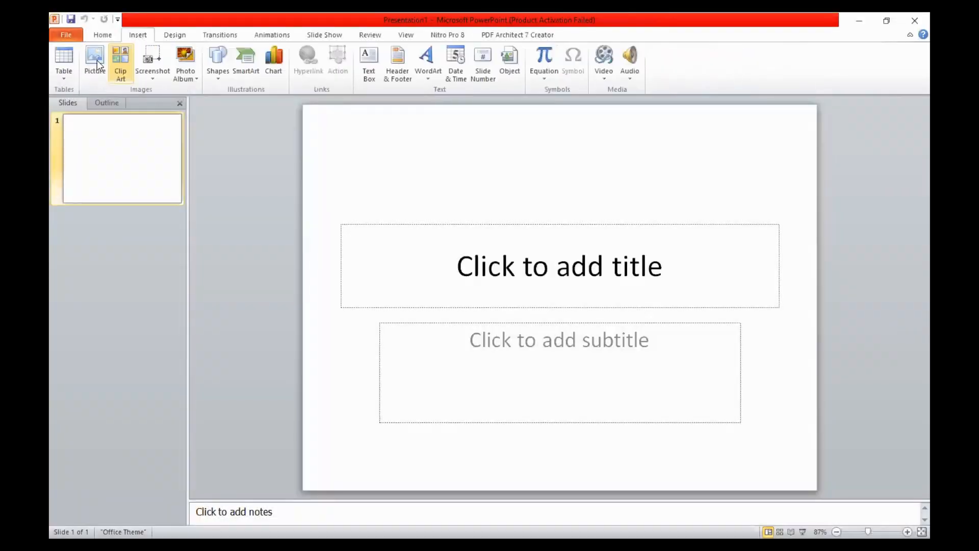